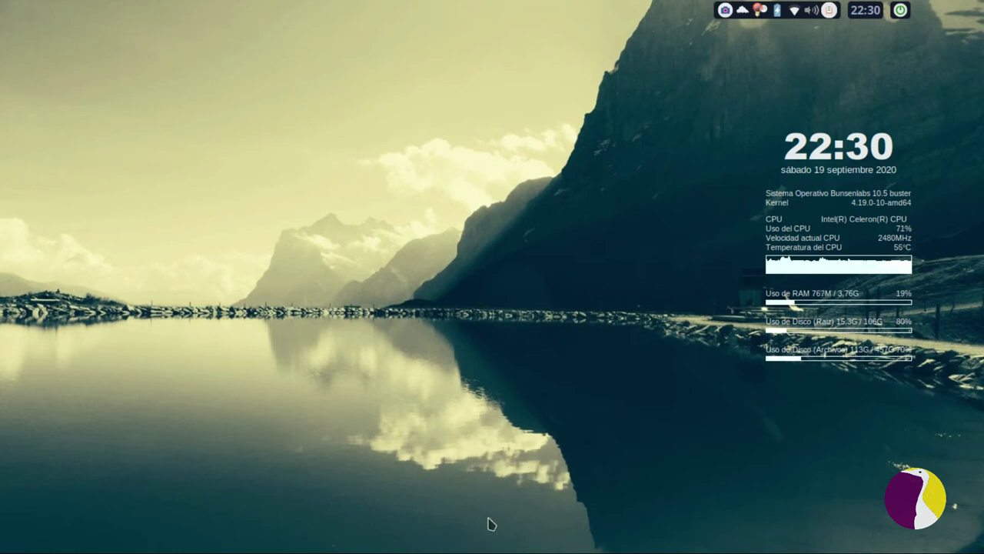
# Step: Reveal the auto-hidden taskbar and switch back and forth between Escritorio 1 and Escritorio 2, ending on Escritorio 1
pyautogui.moveTo(506, 539)
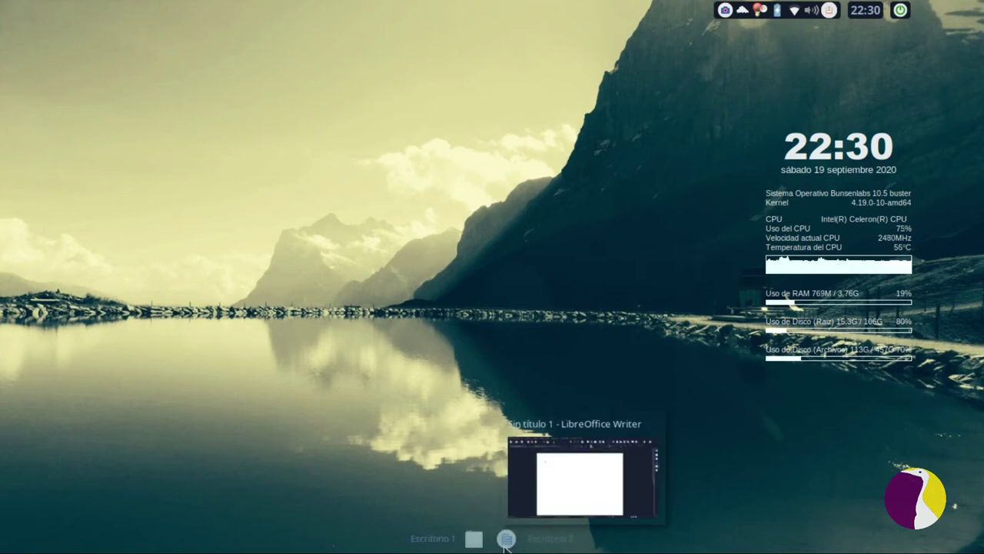
pyautogui.moveTo(475, 542)
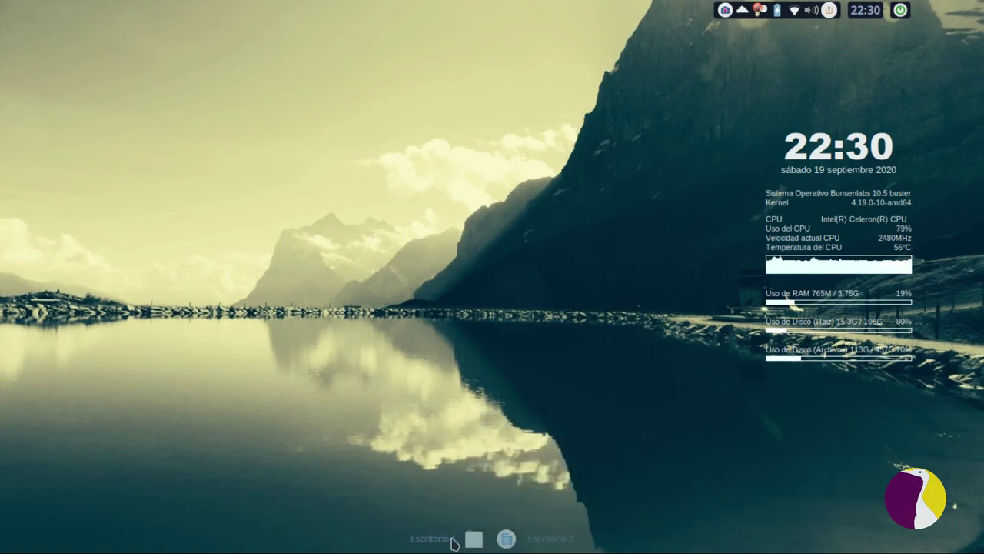
pyautogui.click(561, 542)
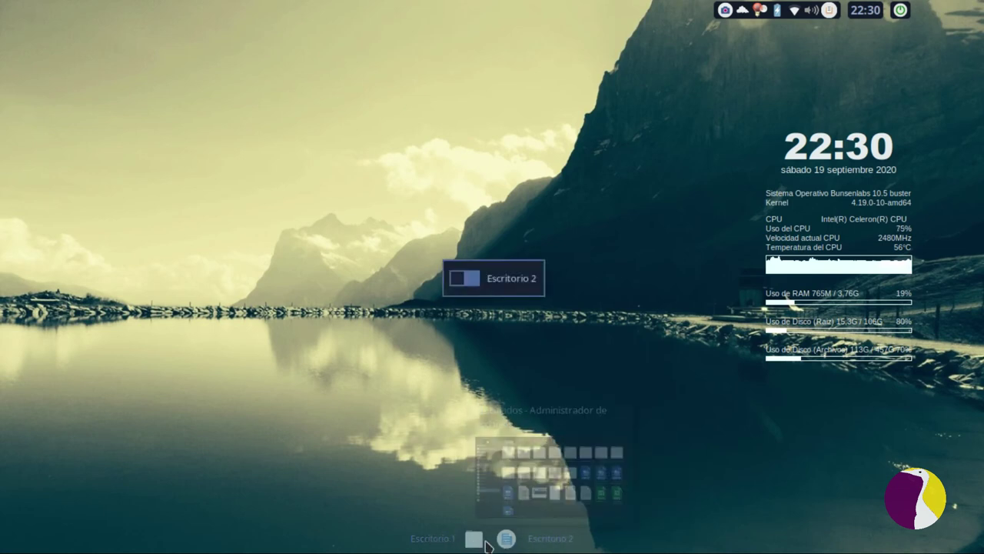
pyautogui.click(443, 540)
pyautogui.click(545, 542)
pyautogui.click(439, 537)
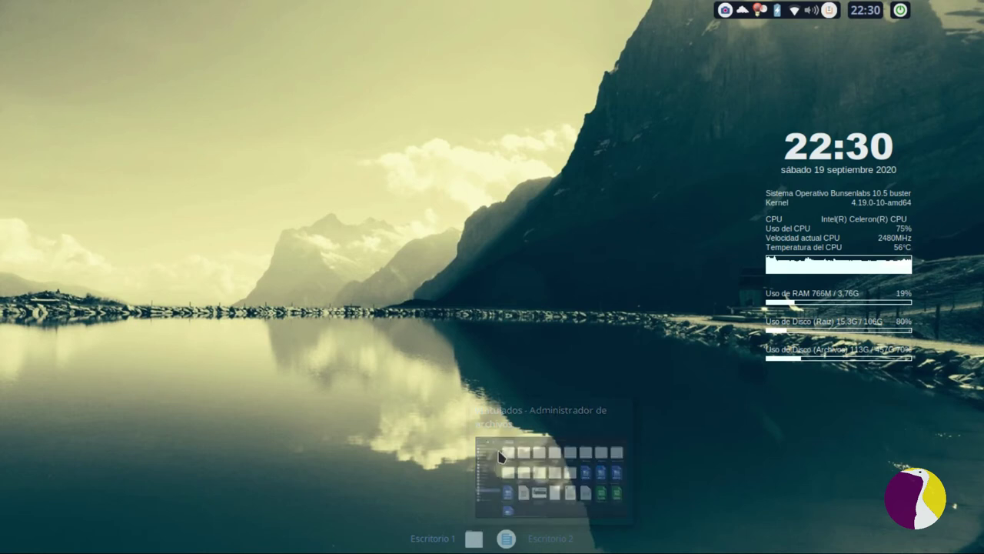
# Step: Bring up the minimised file manager and LibreOffice Writer windows from the taskbar and minimise them again
pyautogui.click(474, 541)
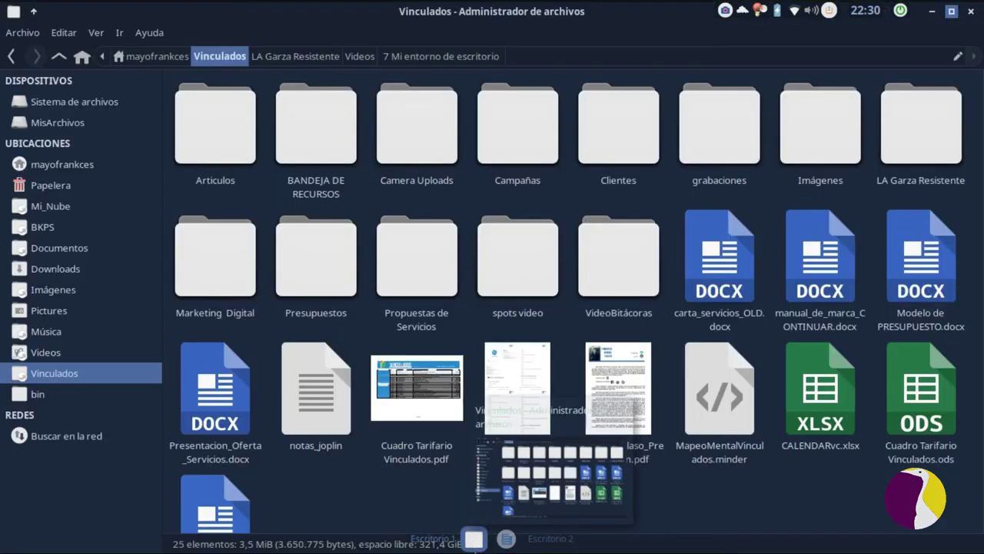
pyautogui.click(506, 540)
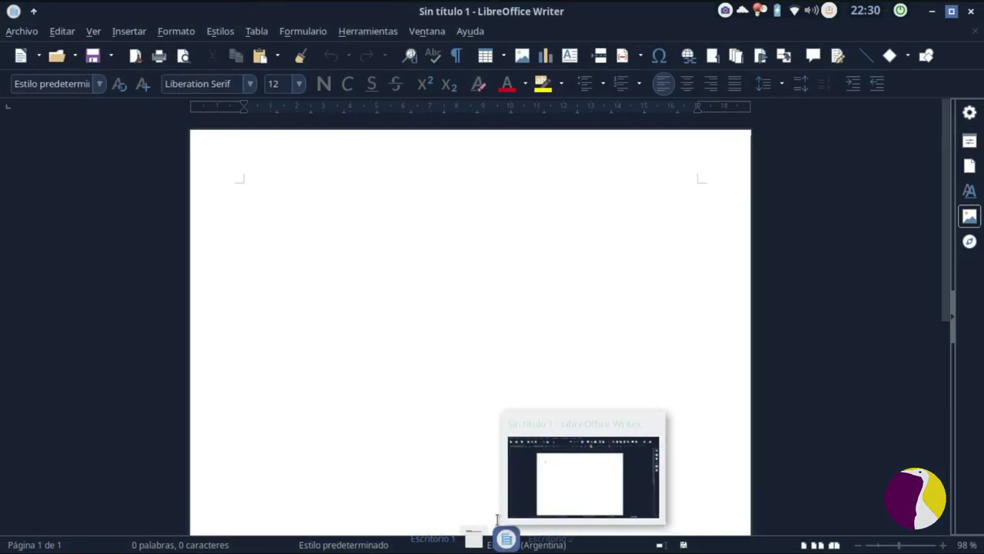
pyautogui.click(506, 539)
pyautogui.click(506, 540)
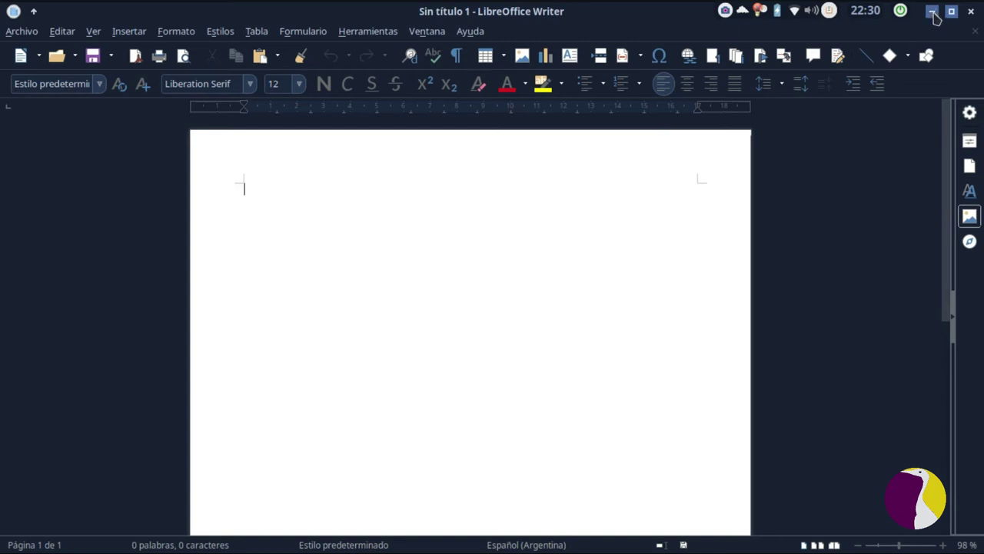
pyautogui.click(932, 12)
pyautogui.click(932, 12)
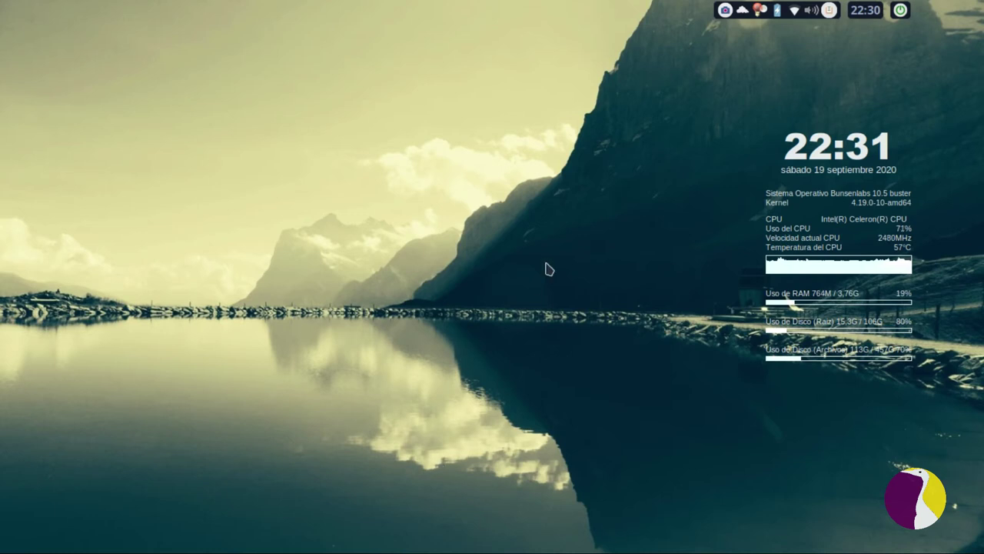
# Step: Open the BunsenLabs Tint2 Manager from the desktop's main menu
pyautogui.press('super+space')
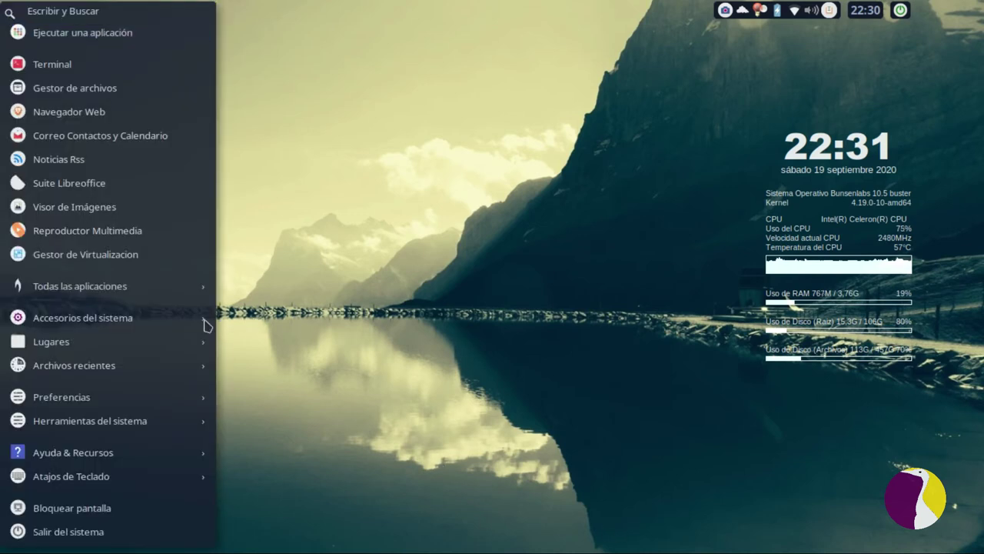
pyautogui.moveTo(51, 321)
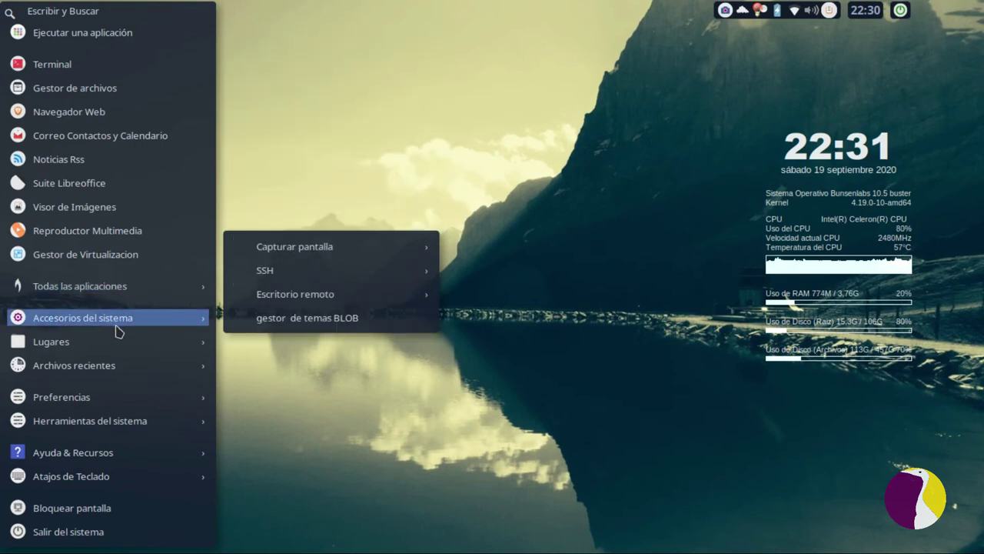
pyautogui.moveTo(126, 405)
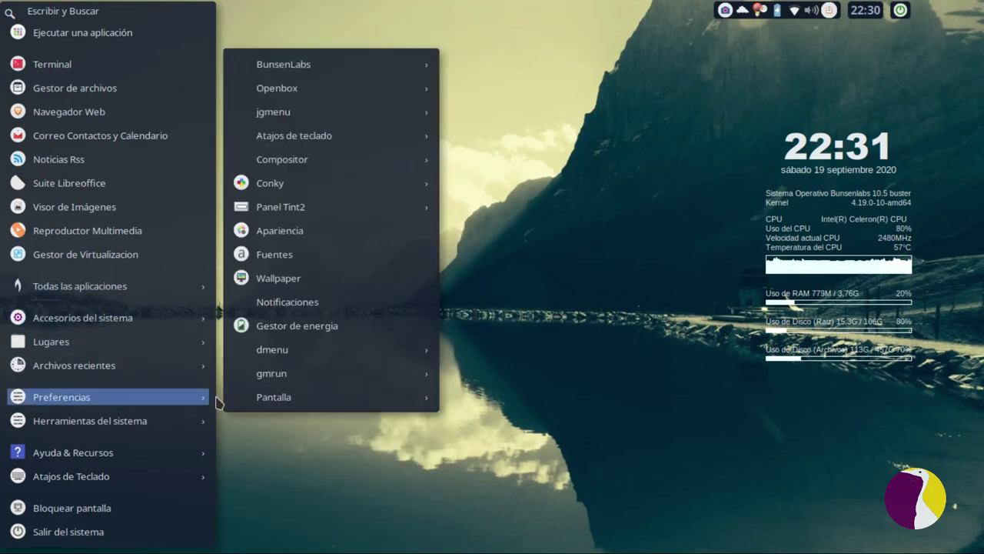
pyautogui.moveTo(261, 398)
pyautogui.moveTo(426, 214)
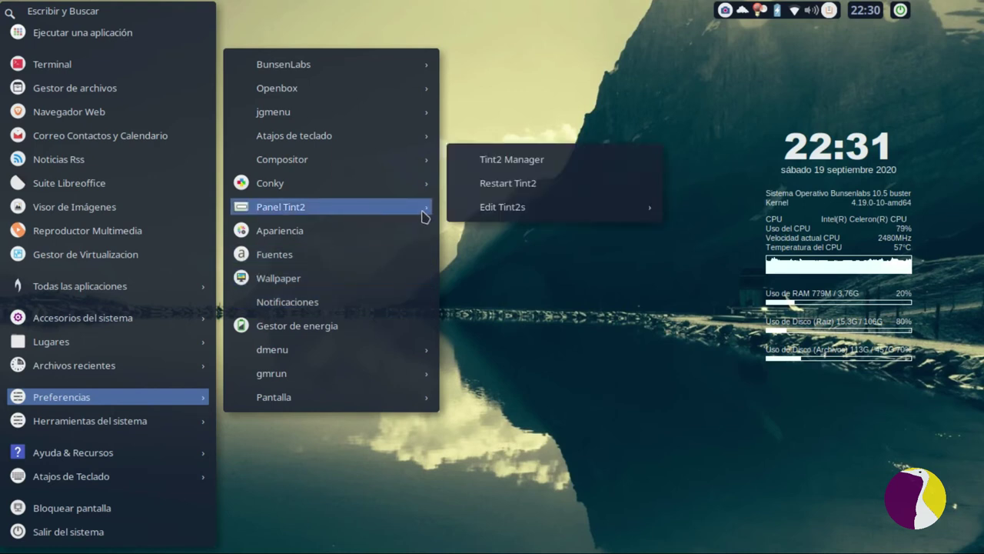
pyautogui.click(552, 167)
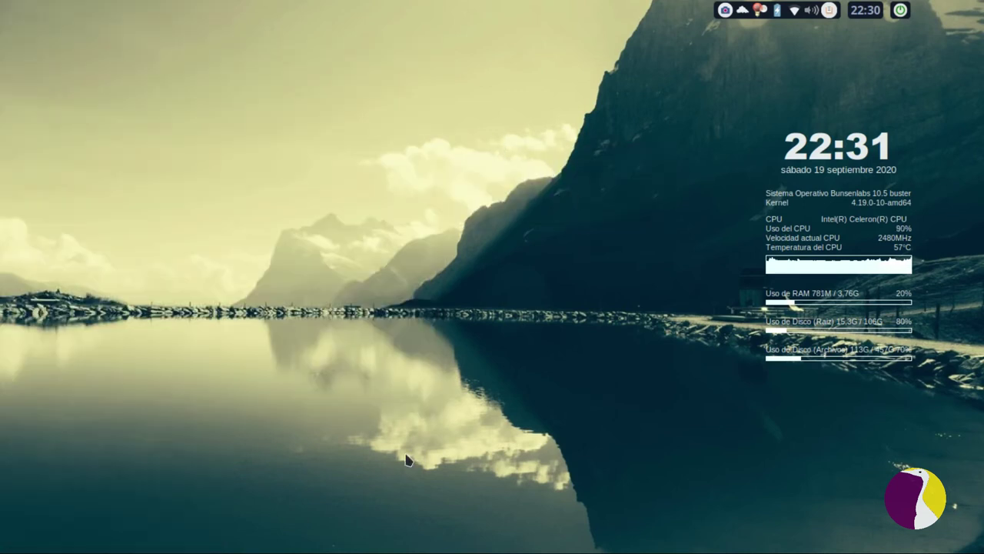
# Step: Look through the list of Tint2 configurations for the enabled ones and close the manager without changes
pyautogui.scroll(-10, 505, 241)
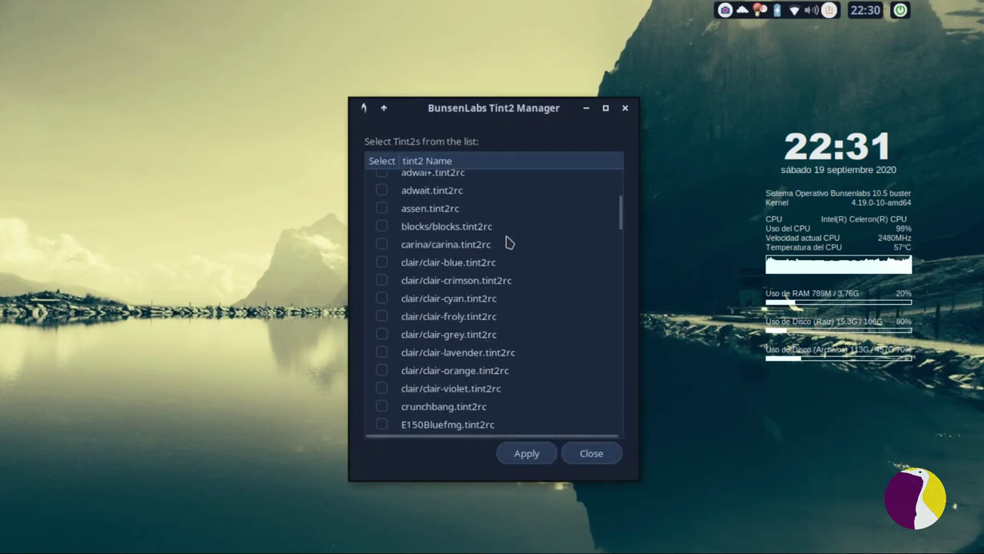
pyautogui.scroll(-15, 531, 293)
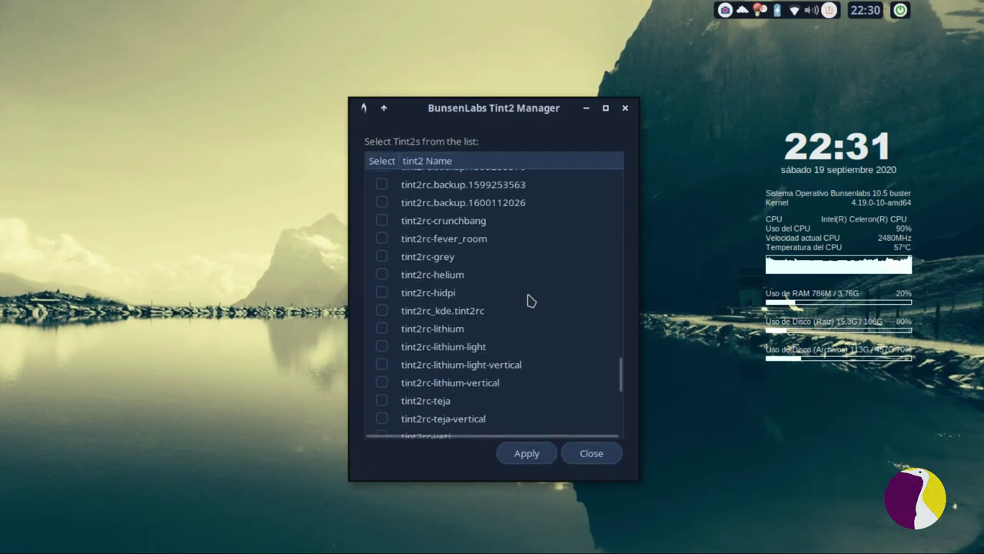
pyautogui.scroll(20, 536, 317)
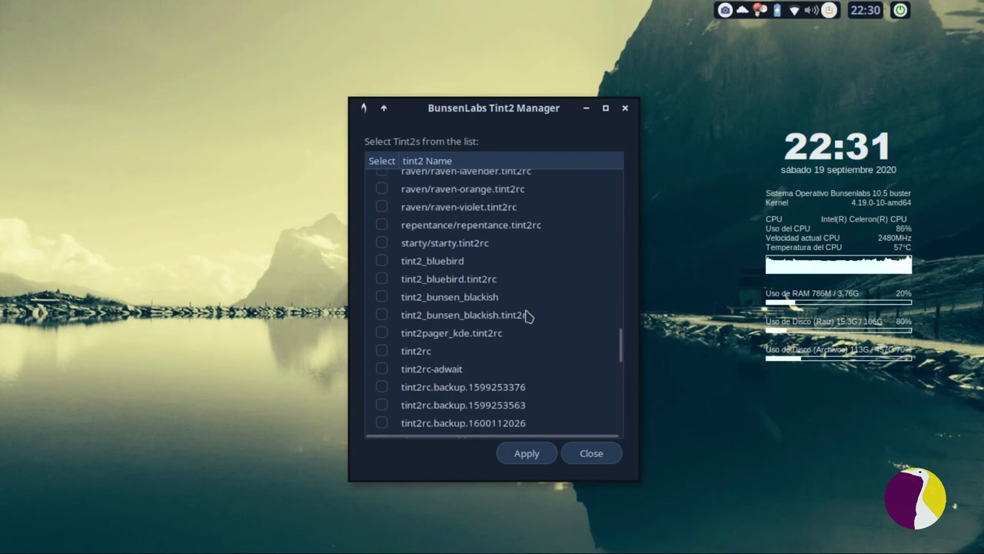
pyautogui.scroll(-2, 536, 313)
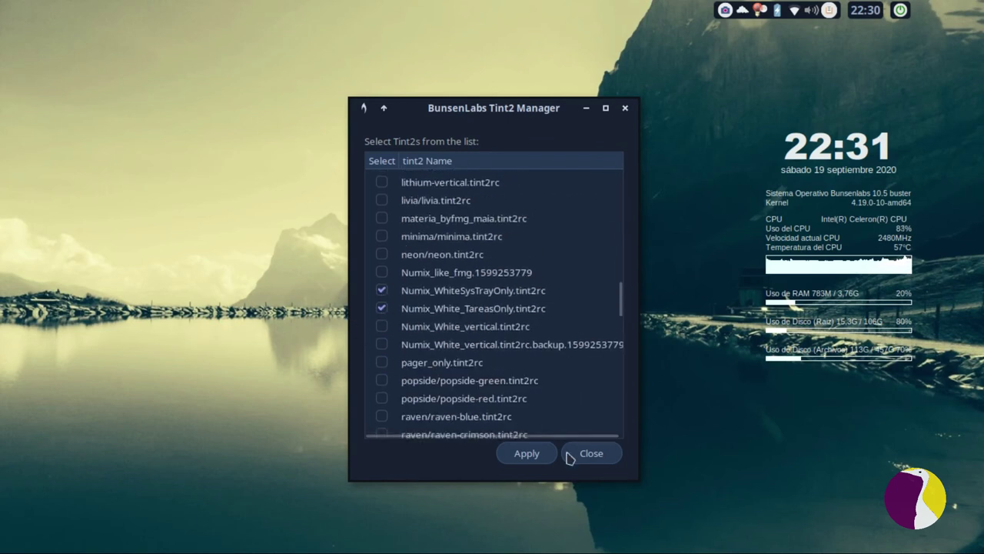
pyautogui.click(592, 454)
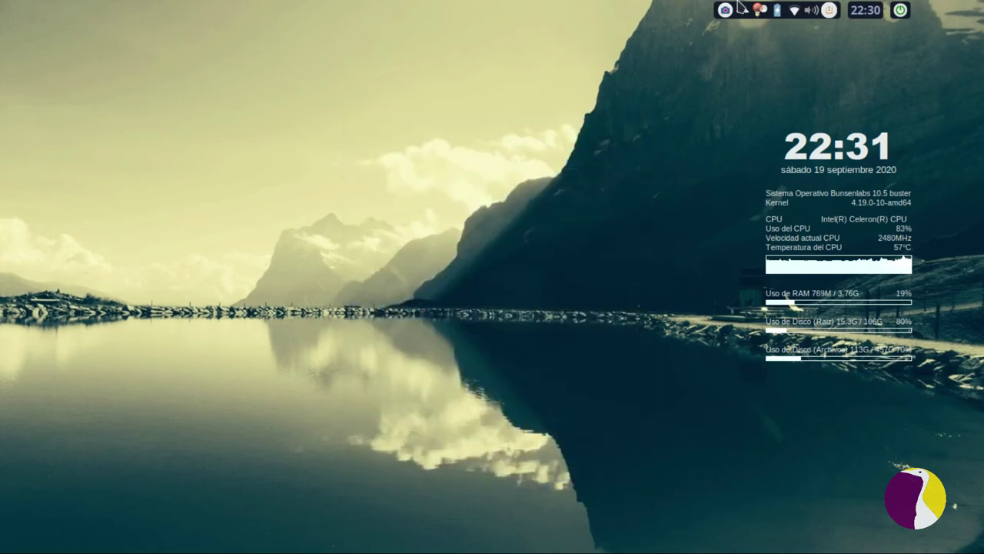
# Step: Search the main menu for "adminis" and launch Administrador de panel
pyautogui.press('super')
pyautogui.press('Escape')
pyautogui.press('super')
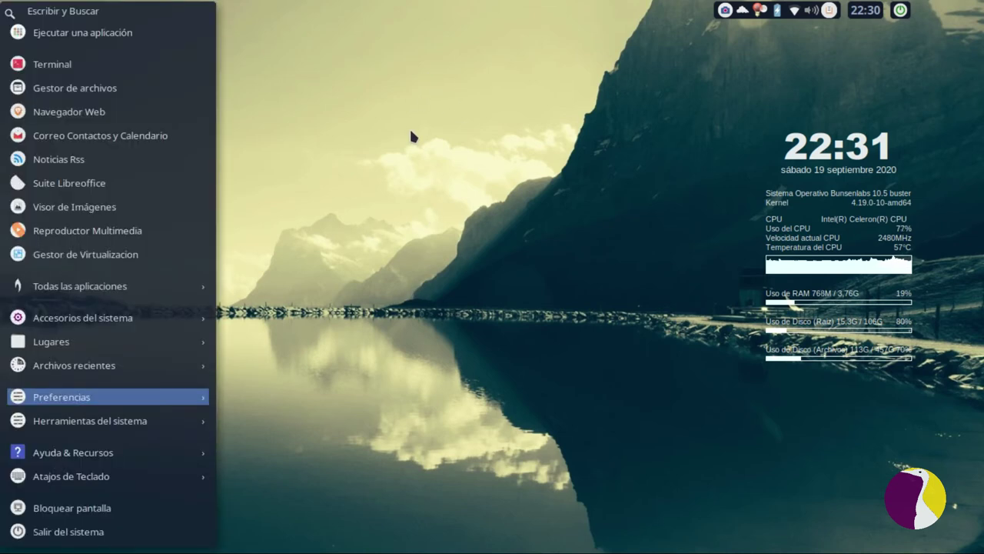
pyautogui.write('adminis')
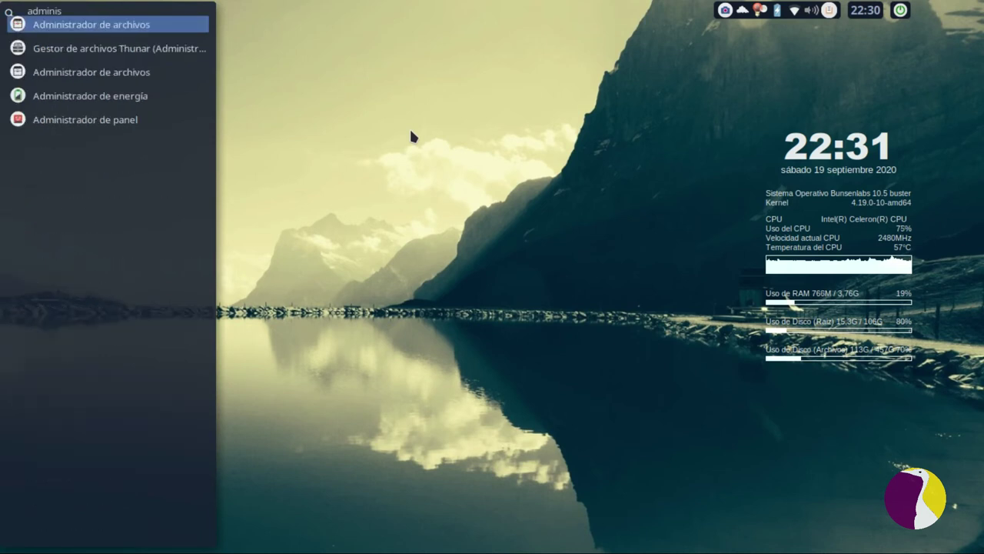
pyautogui.press('Down')
pyautogui.press('Down')
pyautogui.press('Down')
pyautogui.press('Down')
pyautogui.press('Return')
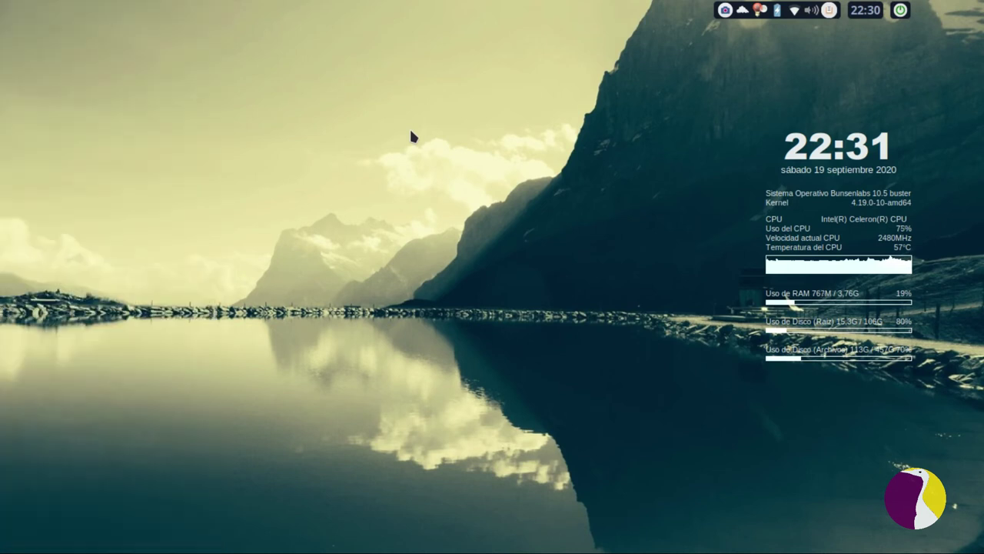
# Step: Browse the previews of the available Tint2 panel themes through the list and return to tint2rc
pyautogui.moveTo(428, 56); pyautogui.dragTo(602, 75)
pyautogui.moveTo(531, 84); pyautogui.dragTo(488, 61)
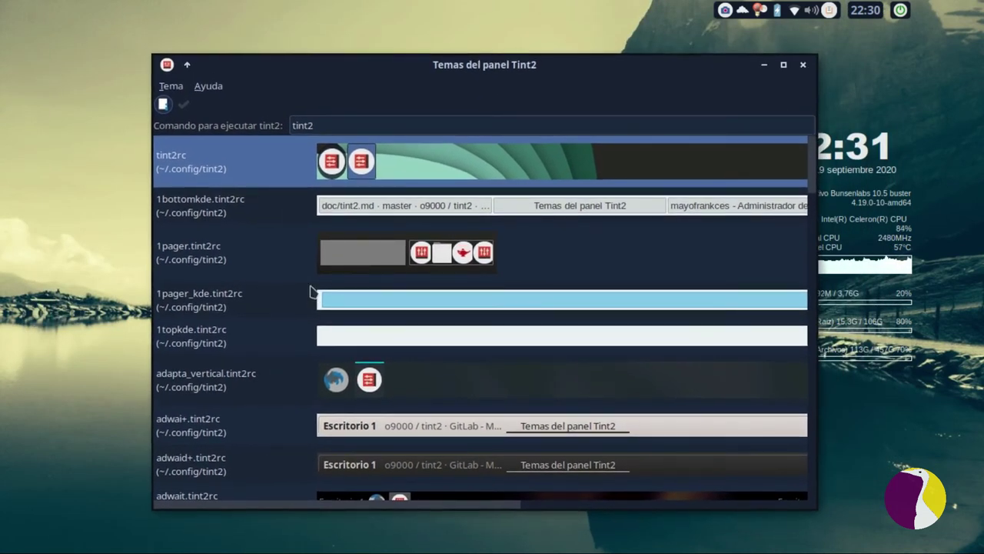
pyautogui.scroll(-3, 281, 321)
pyautogui.scroll(-15, 280, 322)
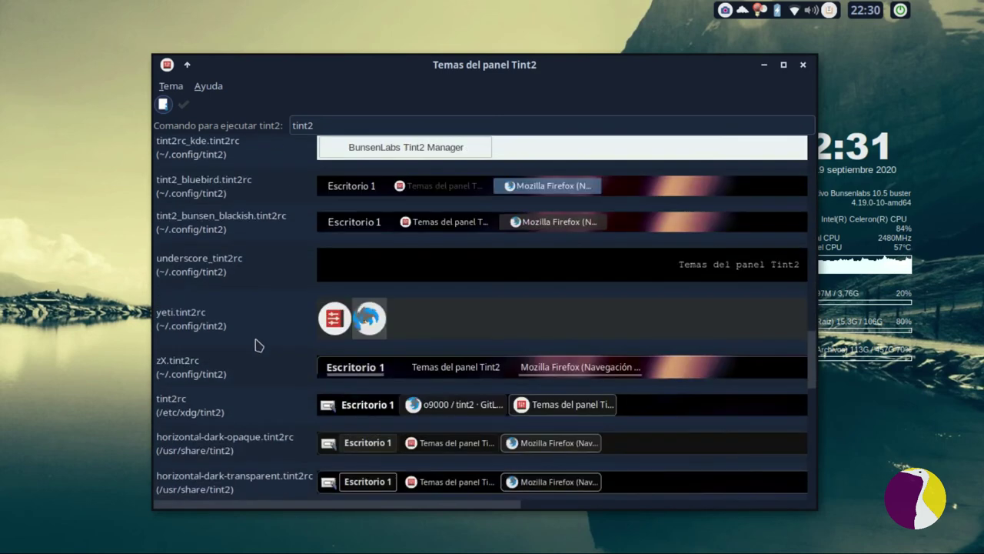
pyautogui.scroll(-2, 259, 346)
pyautogui.scroll(15, 253, 323)
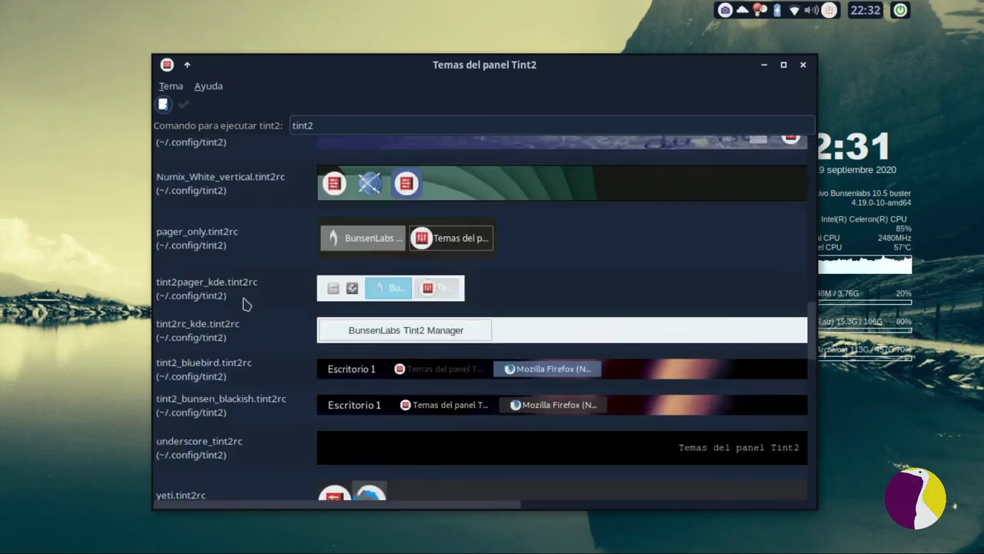
pyautogui.scroll(15, 245, 271)
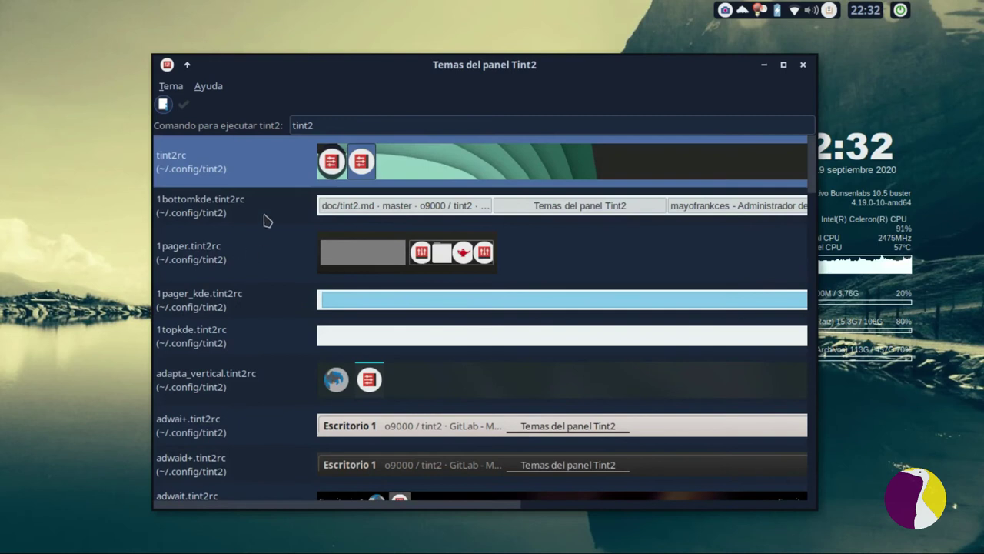
# Step: Open the properties of the tint2rc theme and go through its settings pages from Fondos to Botón 1
pyautogui.click(163, 101)
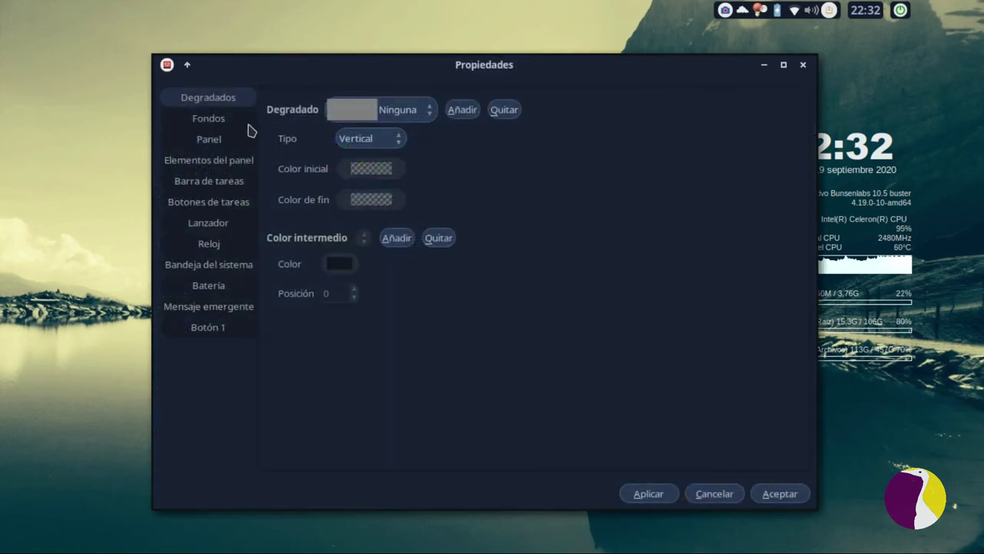
pyautogui.click(229, 123)
pyautogui.click(229, 140)
pyautogui.click(229, 185)
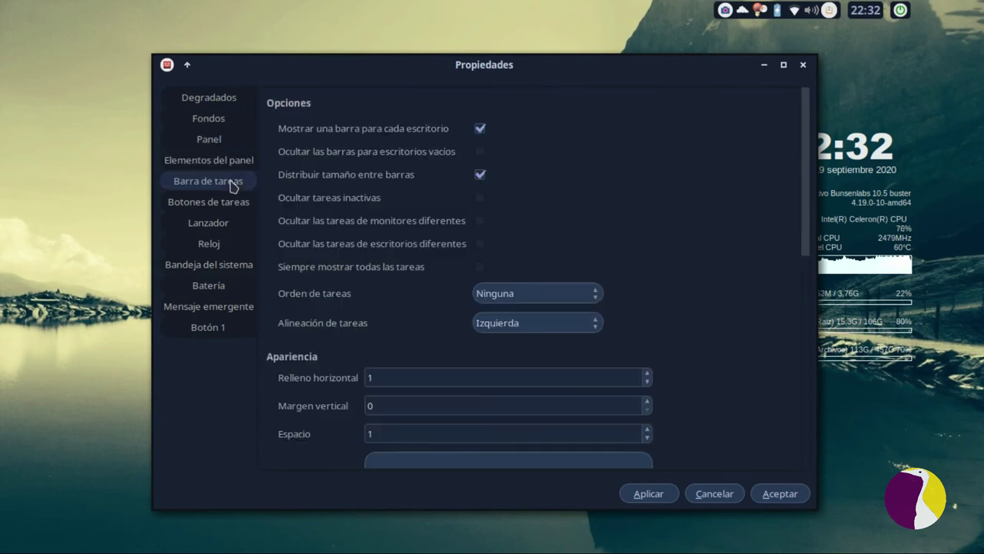
pyautogui.click(229, 203)
pyautogui.click(231, 222)
pyautogui.click(231, 243)
pyautogui.click(231, 263)
pyautogui.click(230, 284)
pyautogui.click(231, 306)
pyautogui.click(229, 327)
# Step: Review the settings pages from Bandeja del sistema back to Degradados, then cancel the properties and close the theme window
pyautogui.click(225, 265)
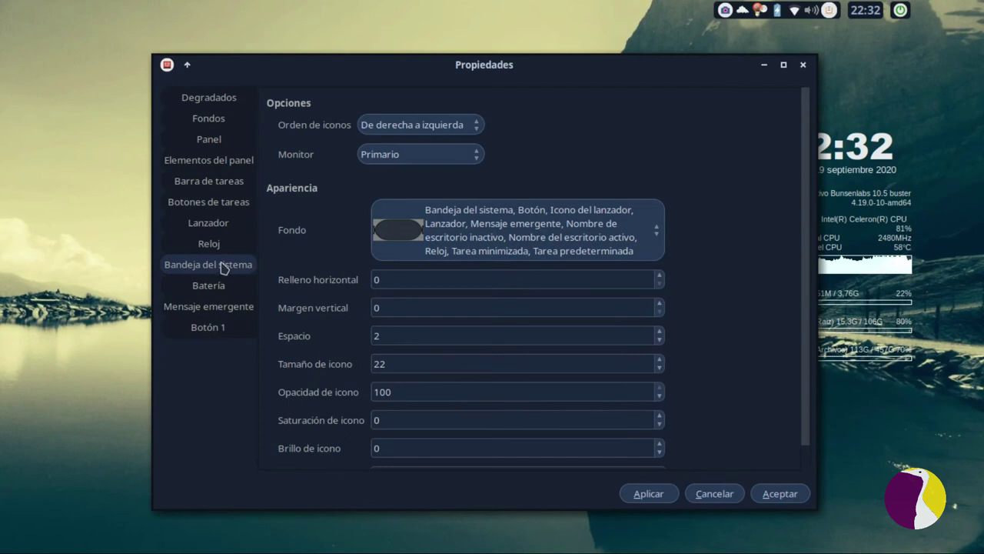
pyautogui.click(224, 245)
pyautogui.click(224, 222)
pyautogui.click(224, 202)
pyautogui.click(226, 160)
pyautogui.click(225, 140)
pyautogui.click(226, 99)
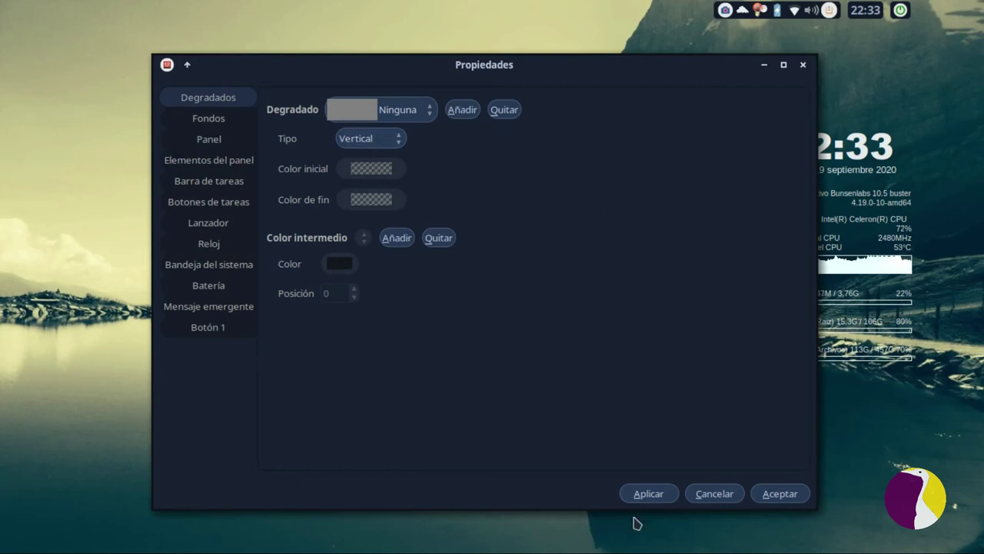
pyautogui.click(742, 494)
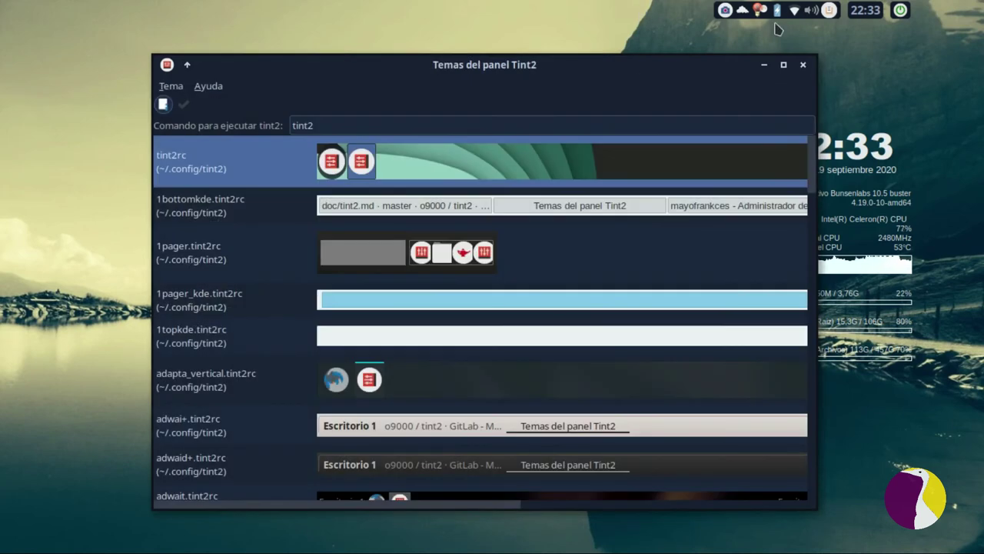
pyautogui.click(803, 65)
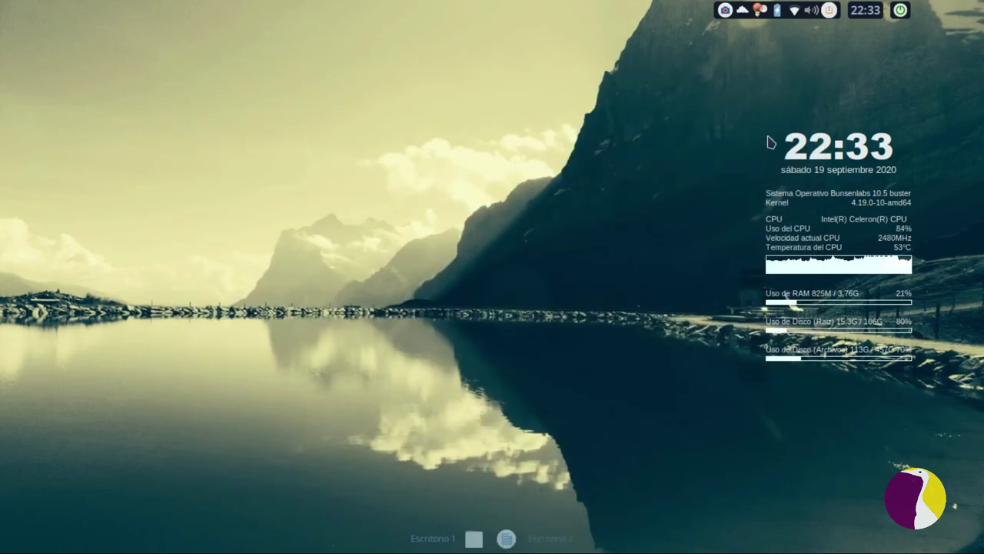
pyautogui.press('super+f')
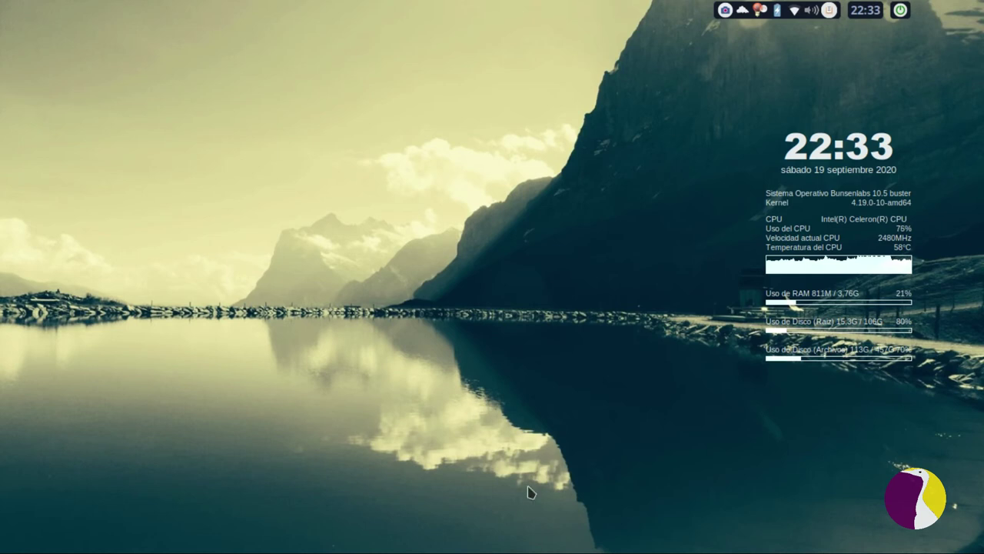
pyautogui.moveTo(491, 545)
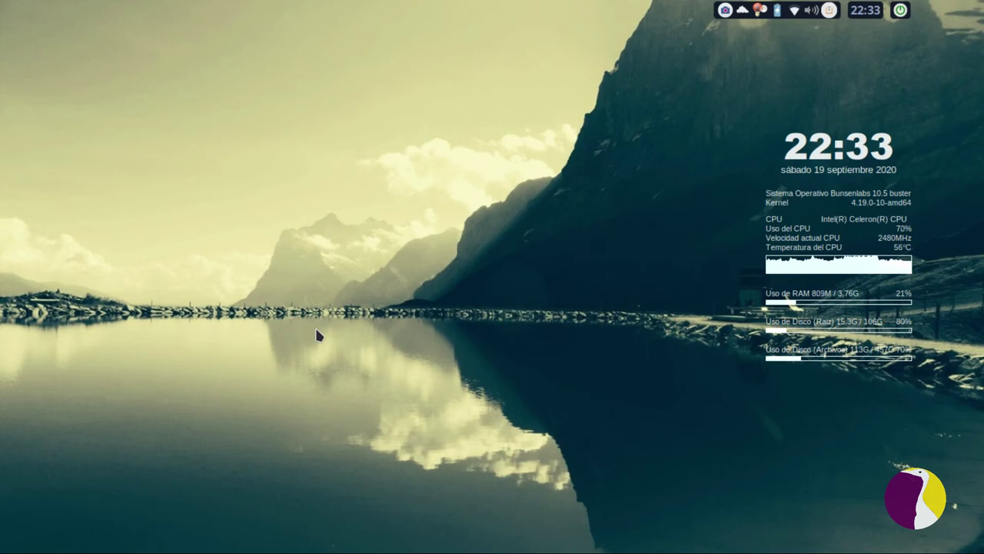
# Step: Show the desktop's keyboard shortcuts with Display Keybinds in menu under Atajos de Teclado
pyautogui.press('super')
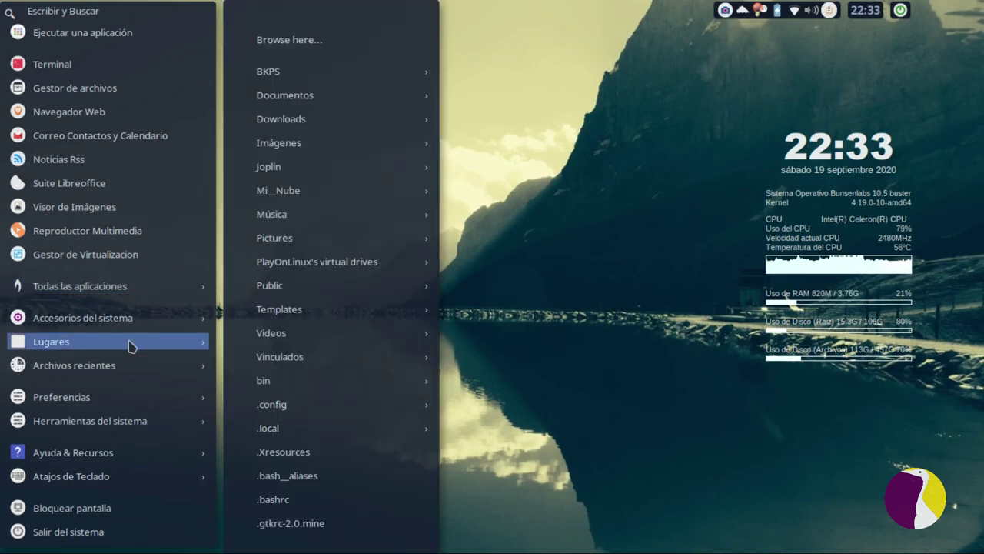
pyautogui.moveTo(139, 482)
pyautogui.moveTo(311, 476)
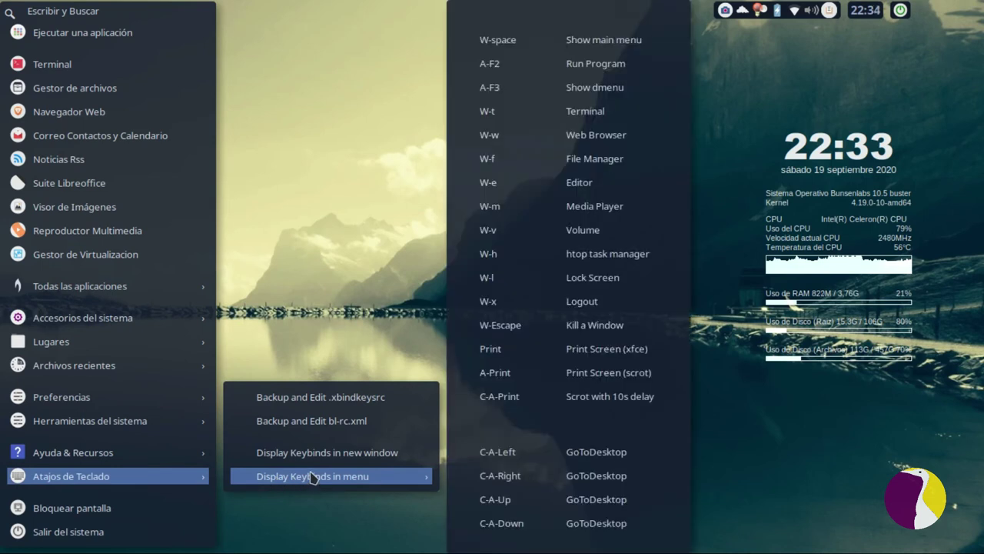
# Step: Read through the whole list of desktop keybinds, return to its start and close the menu
pyautogui.scroll(-20, 565, 367)
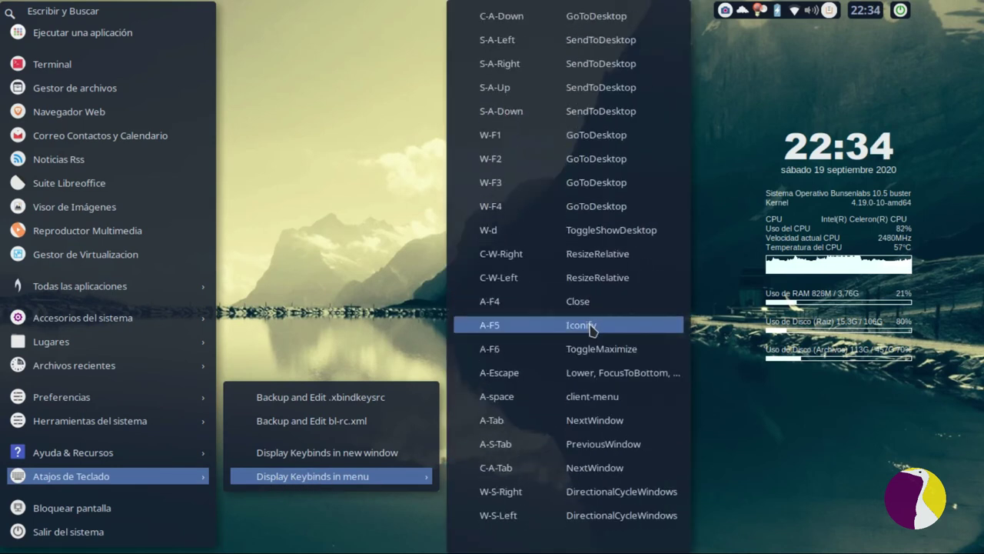
pyautogui.scroll(-2, 592, 331)
pyautogui.scroll(20, 576, 316)
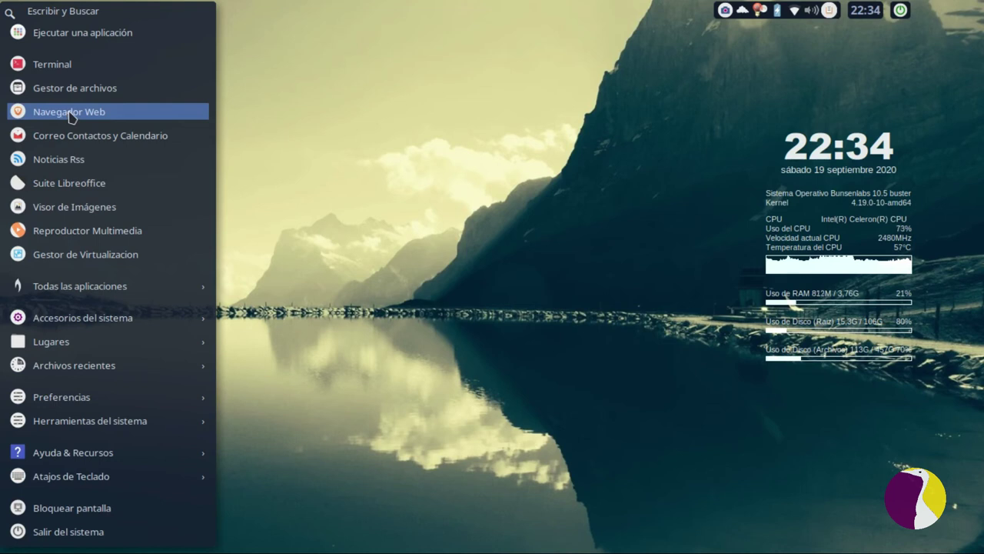
pyautogui.click(402, 5)
# Step: Show the main menu from several different empty spots on the desktop, dismissing it each time
pyautogui.rightClick(711, 52)
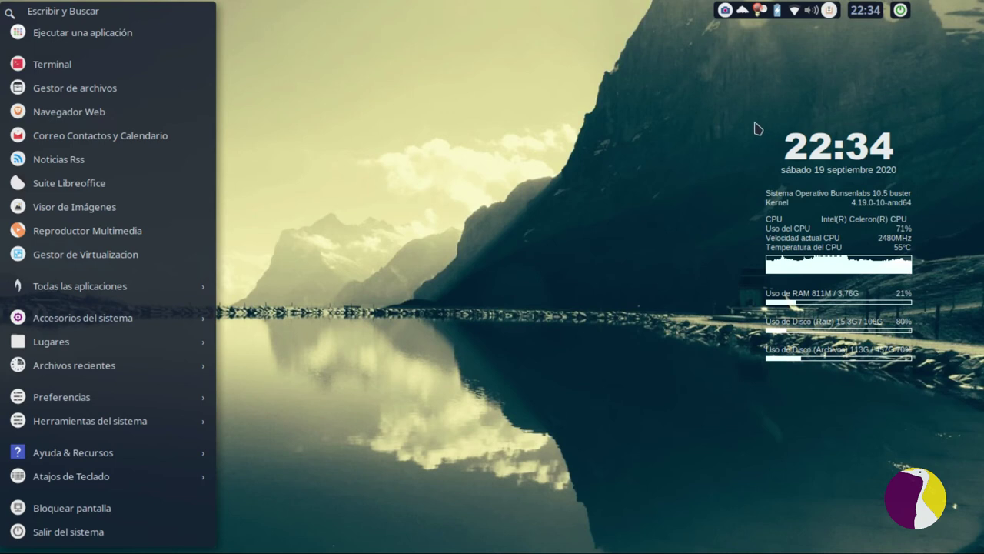
pyautogui.click(522, 201)
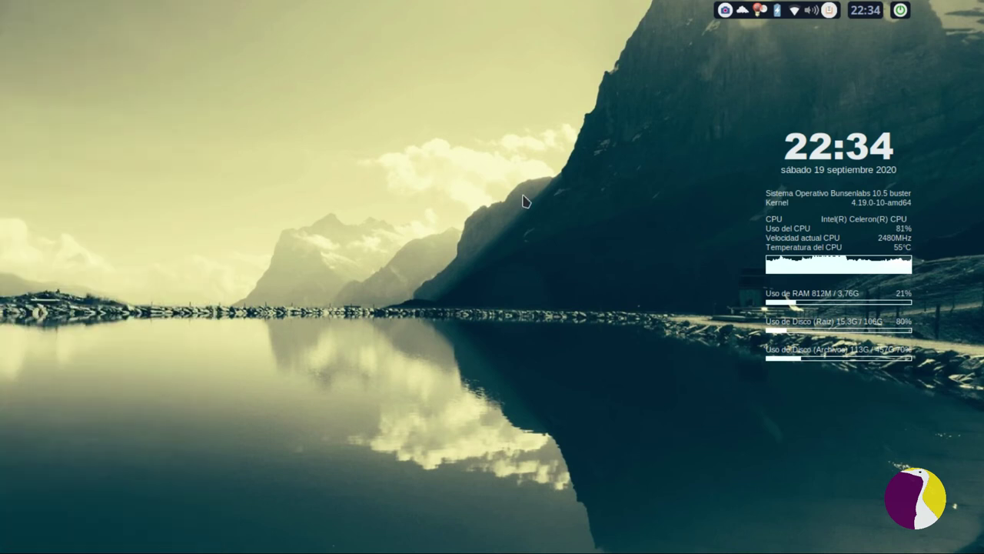
pyautogui.rightClick(523, 202)
pyautogui.click(523, 202)
pyautogui.rightClick(423, 173)
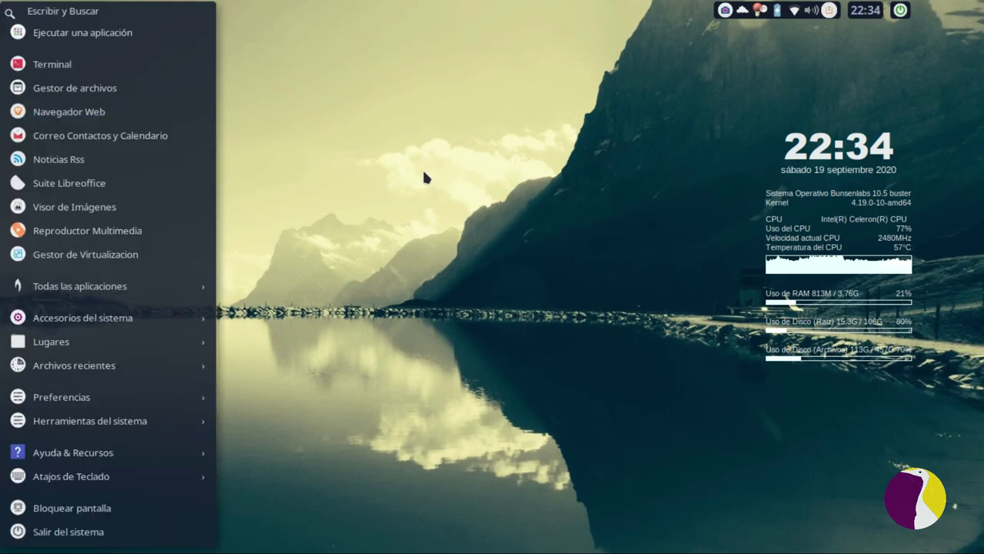
pyautogui.click(423, 177)
pyautogui.rightClick(934, 52)
pyautogui.click(961, 489)
pyautogui.rightClick(961, 489)
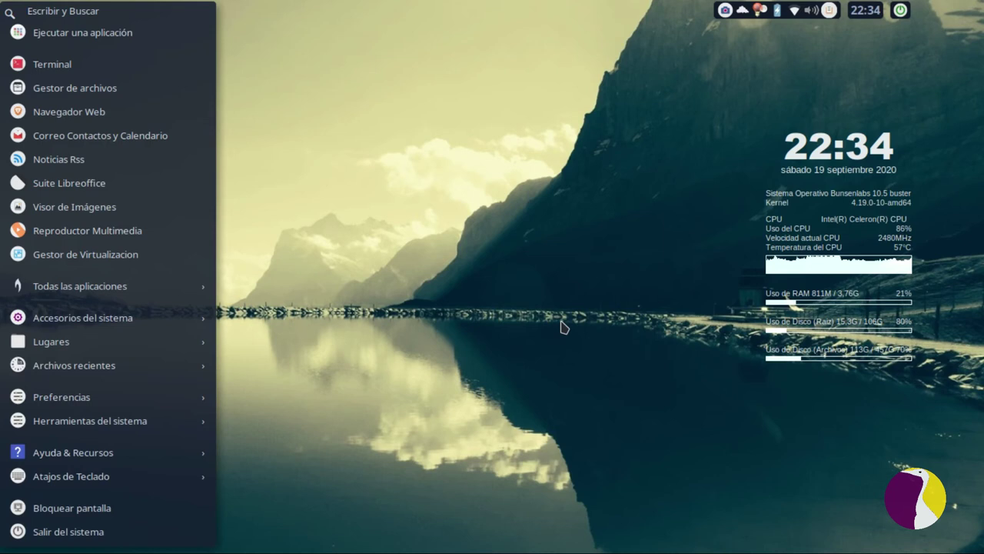
pyautogui.click(382, 251)
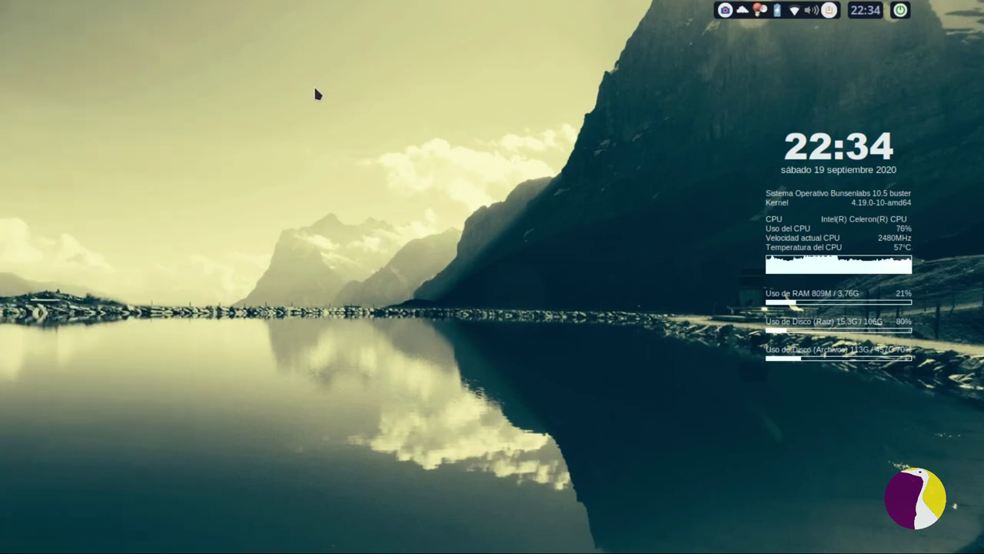
pyautogui.rightClick(263, 156)
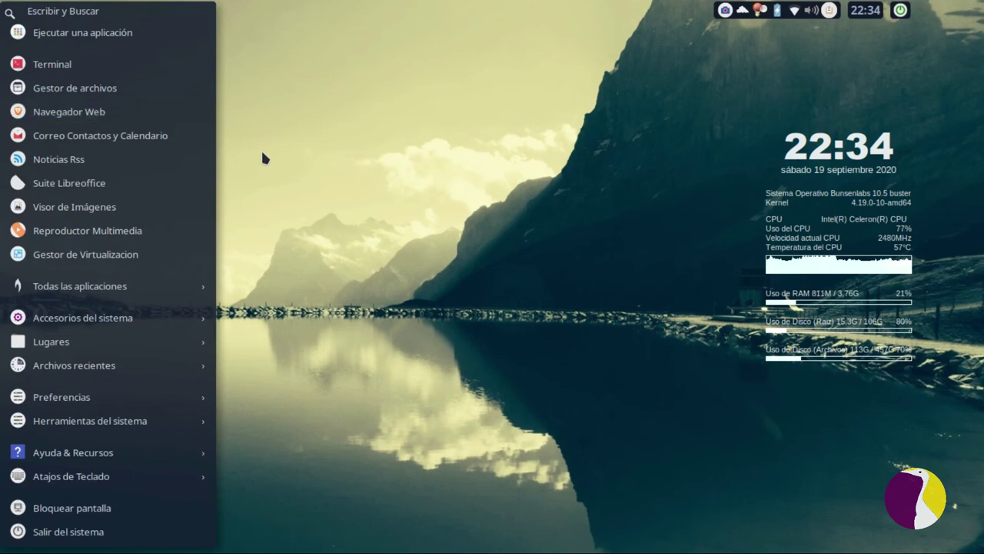
pyautogui.click(262, 159)
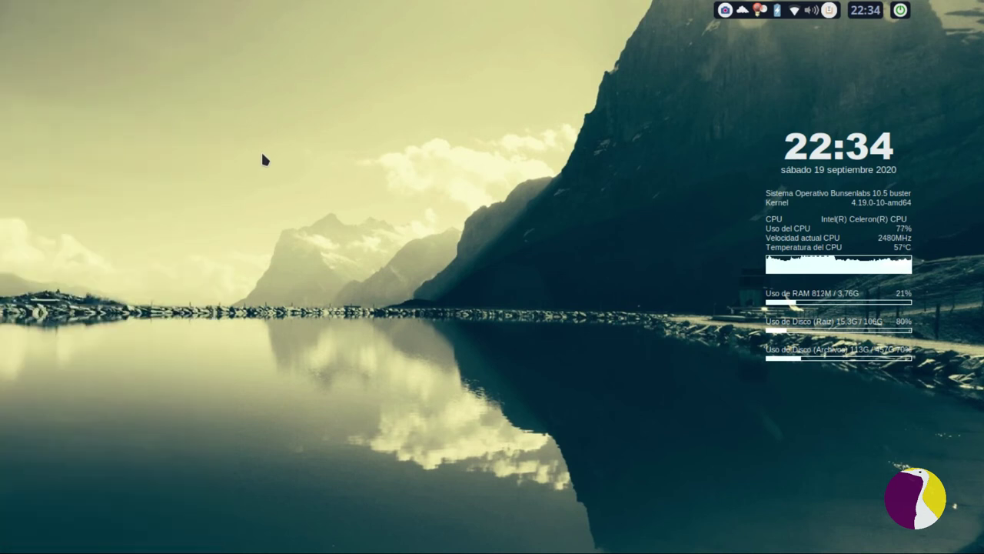
# Step: Search the main menu for firefox and clear the search to return to the full menu
pyautogui.rightClick(255, 140)
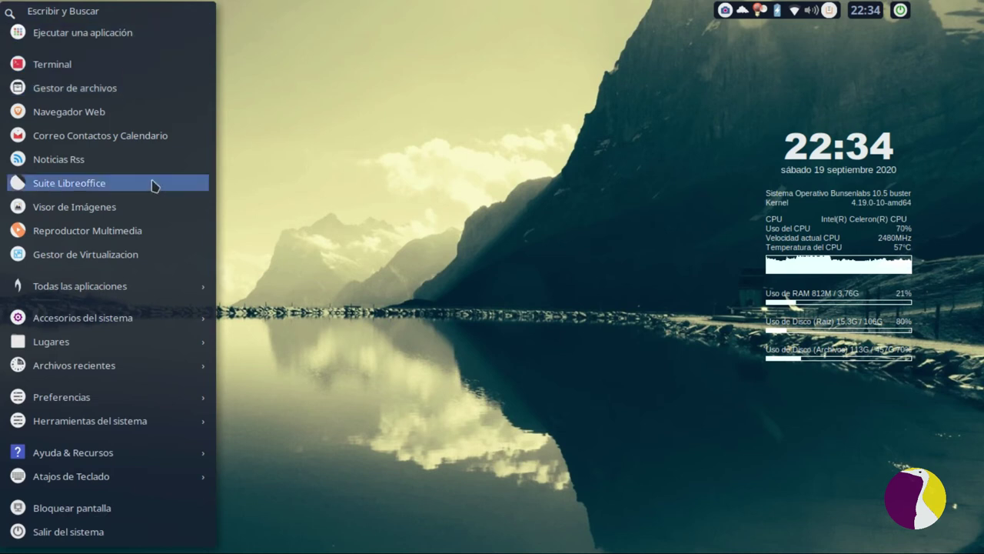
pyautogui.write('firefox')
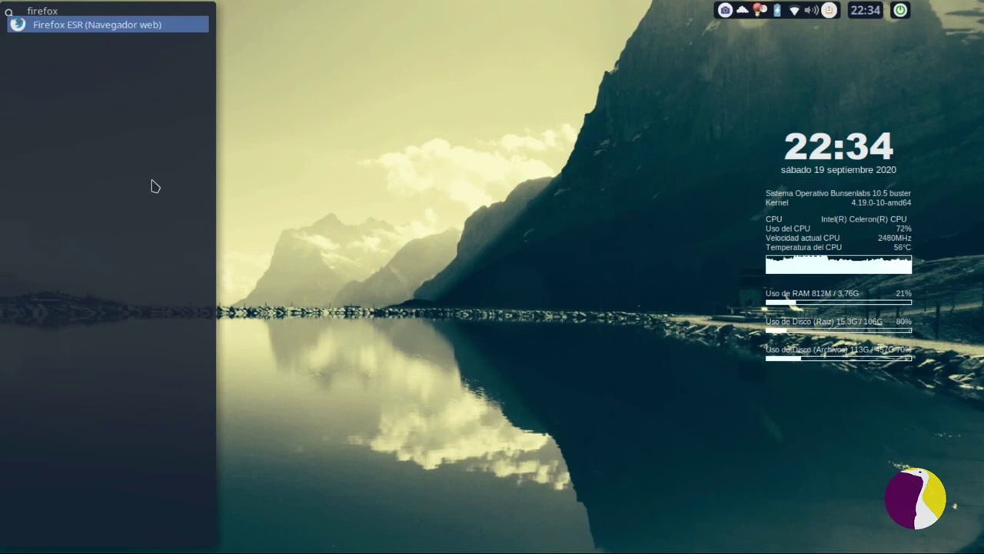
pyautogui.press('BackSpace')
pyautogui.press('BackSpace')
pyautogui.press('BackSpace')
pyautogui.press('BackSpace')
pyautogui.press('BackSpace')
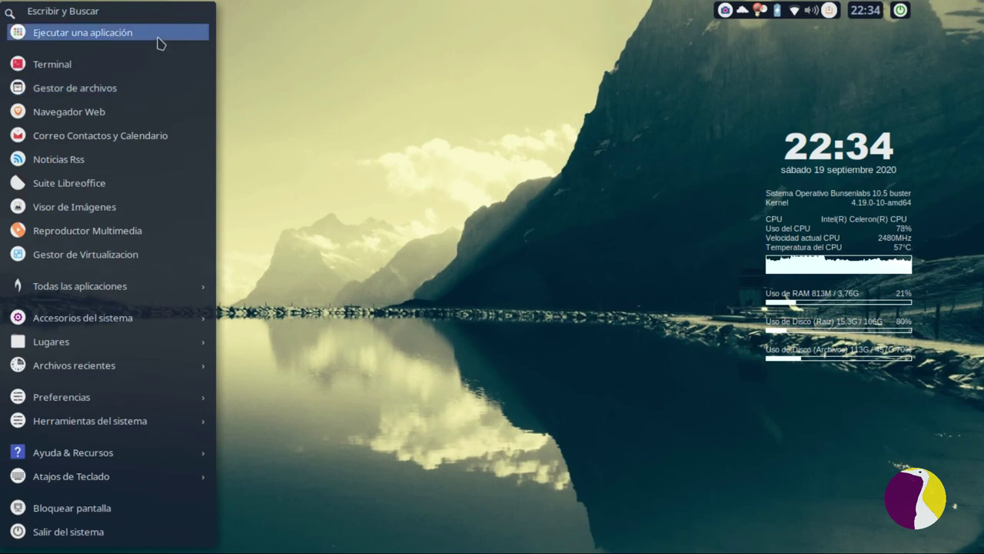
# Step: Show the program launcher prompt through Ejecutar una aplicación, dismiss it, and briefly show the main menu again
pyautogui.click(108, 38)
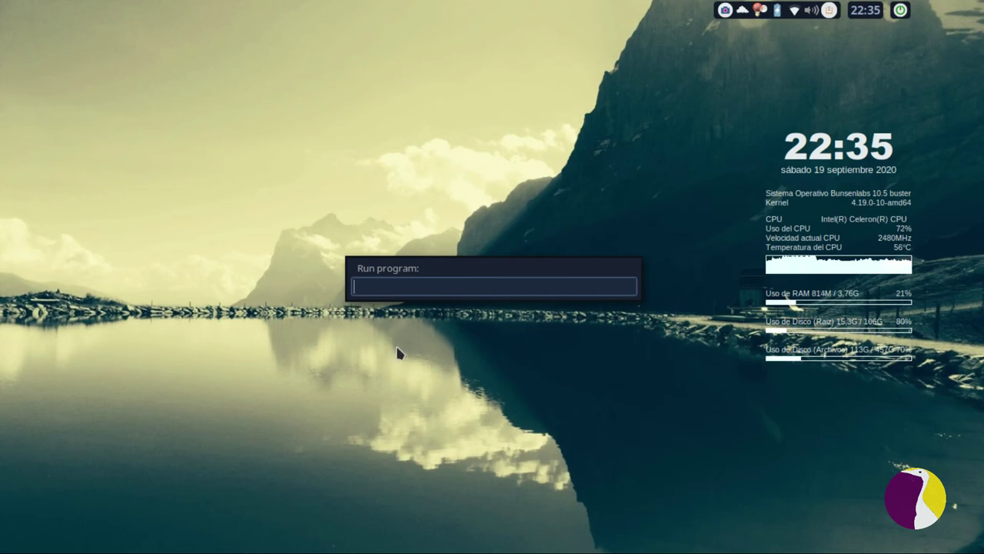
pyautogui.press('Escape')
pyautogui.press('super')
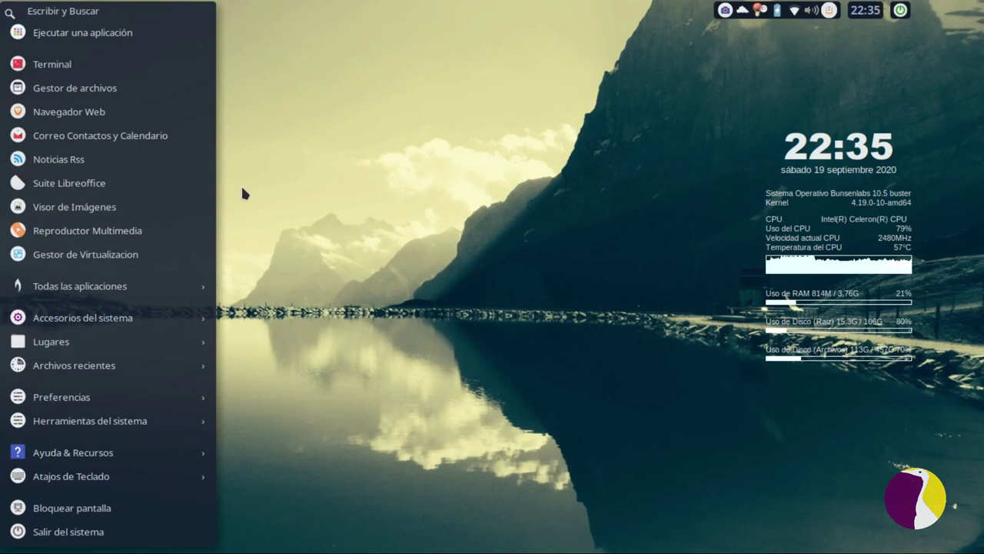
pyautogui.press('Escape')
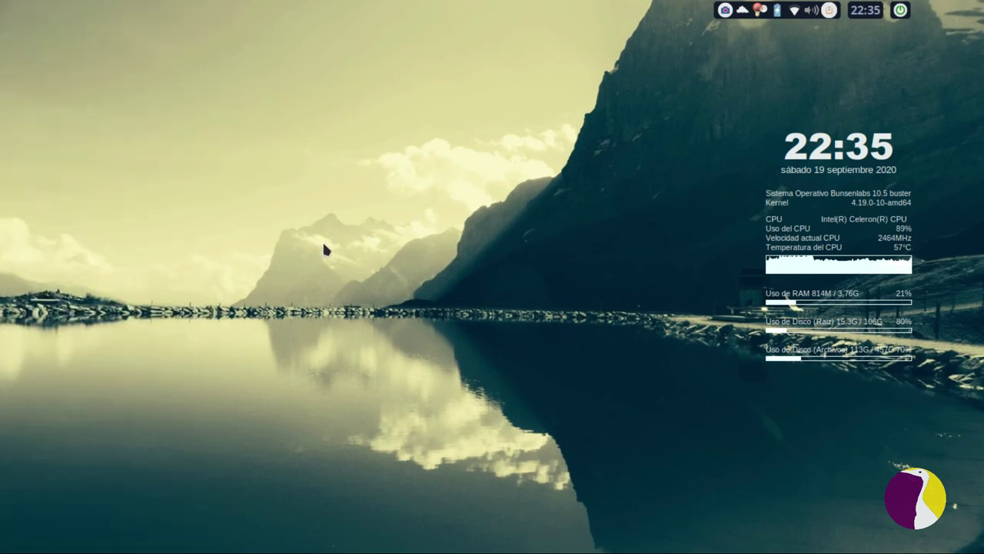
# Step: Show the main menu's submenus Todas las aplicaciones, Accesorios del sistema with its scrot and Imgur capture options, and Lugares, then dismiss the menu
pyautogui.press('super')
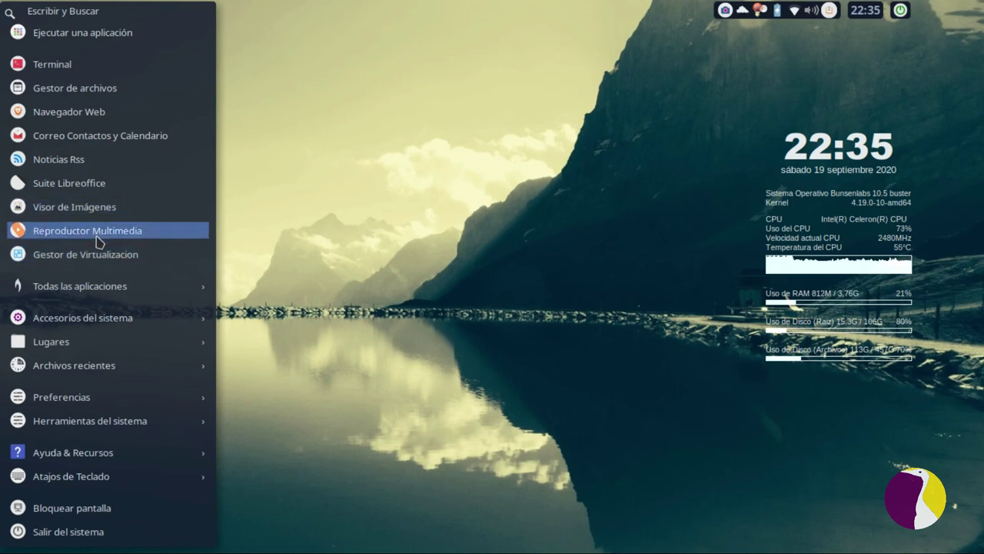
pyautogui.moveTo(105, 293)
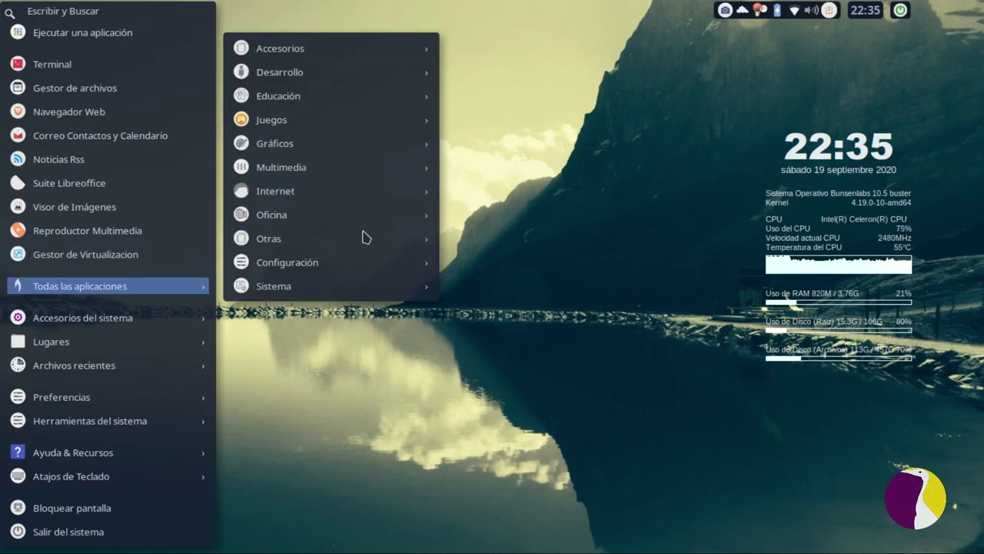
pyautogui.moveTo(244, 292)
pyautogui.moveTo(100, 326)
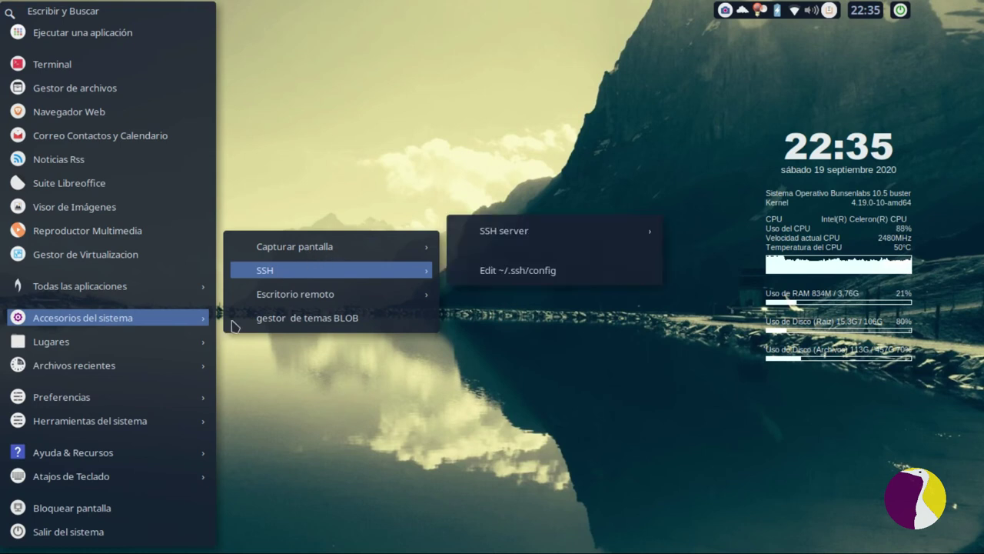
pyautogui.moveTo(317, 250)
pyautogui.moveTo(528, 223)
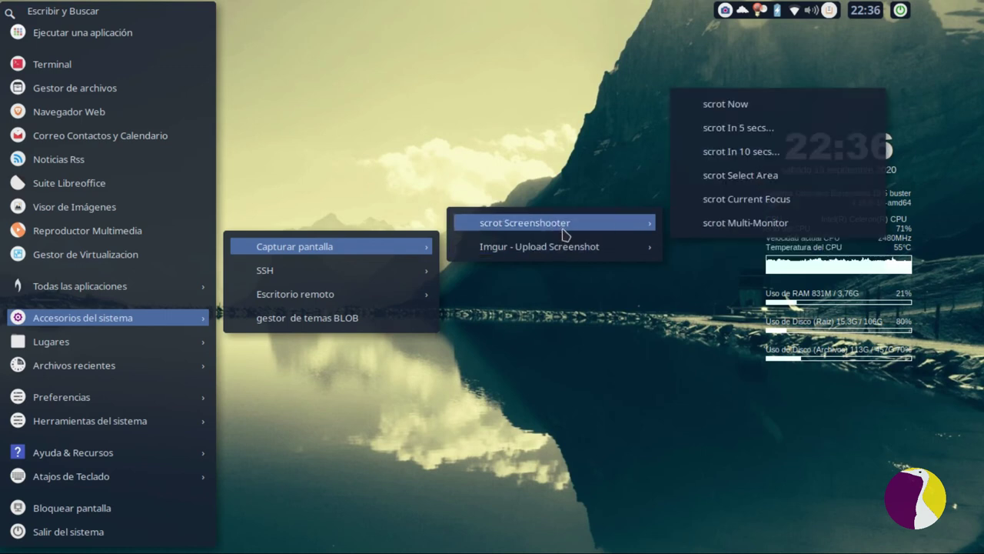
pyautogui.moveTo(565, 252)
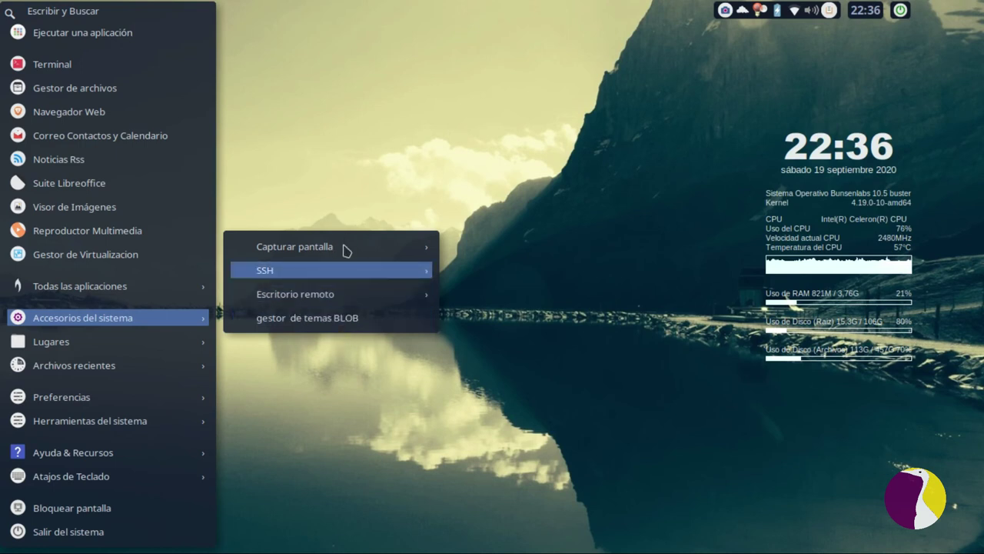
pyautogui.moveTo(108, 344)
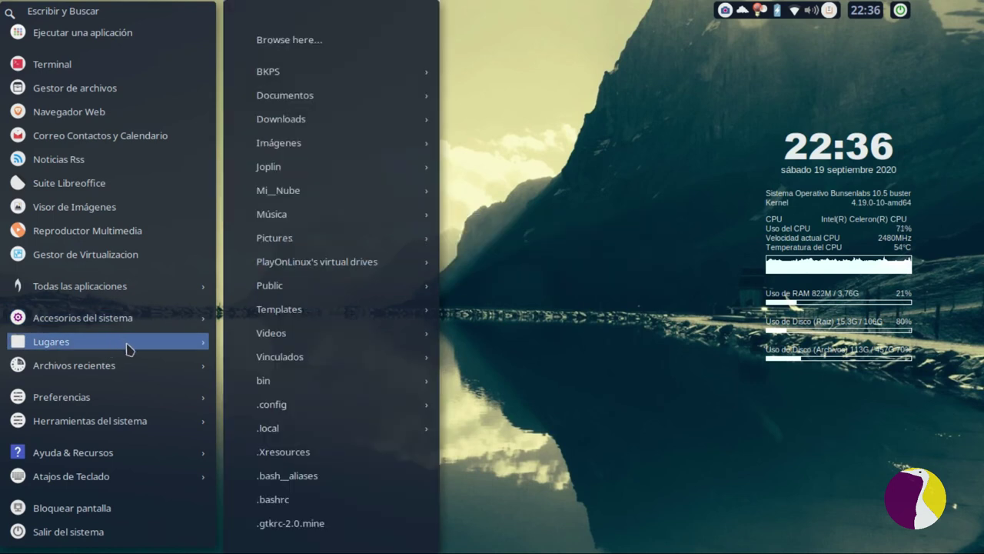
pyautogui.press('Escape')
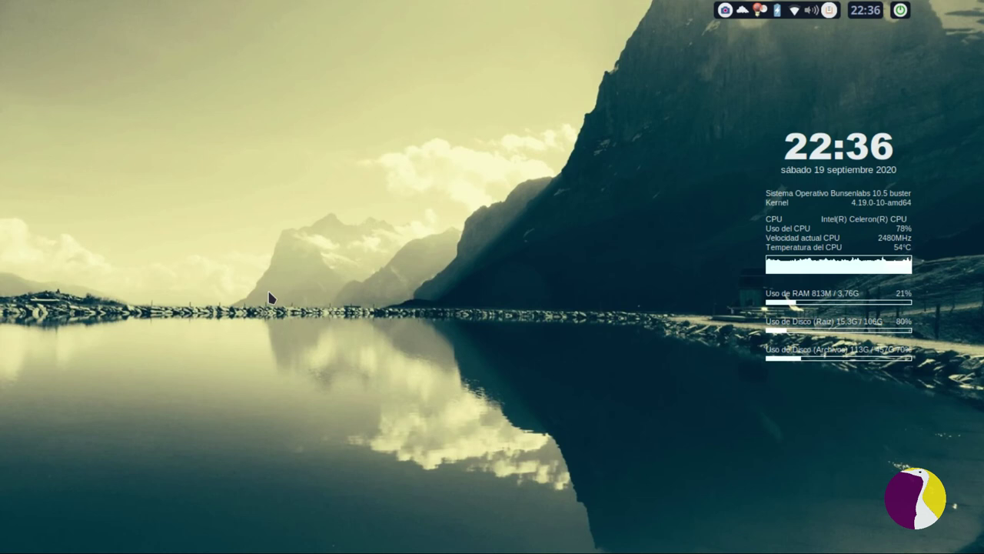
# Step: Show the Preferencias submenu of the main menu and dismiss the menu
pyautogui.press('super')
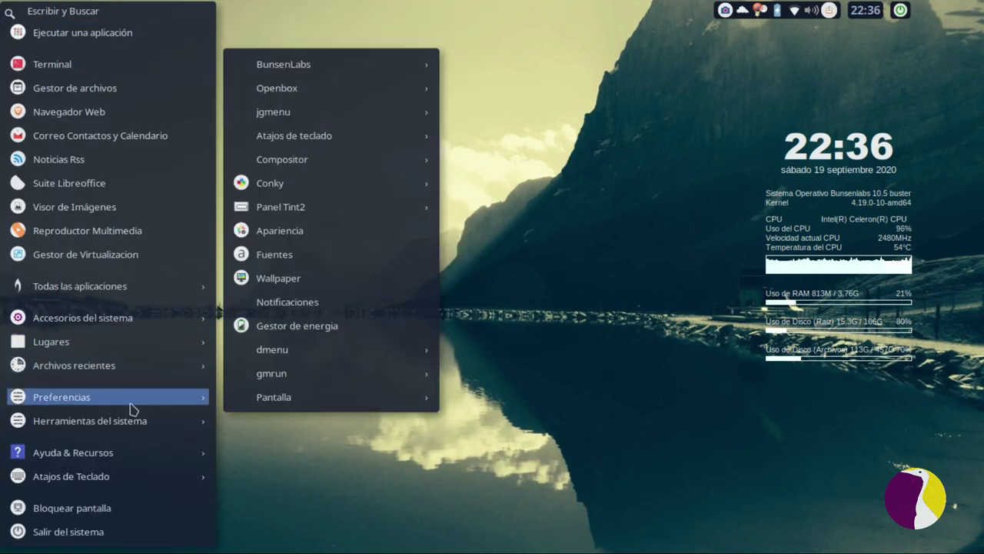
pyautogui.moveTo(94, 398)
pyautogui.moveTo(114, 404)
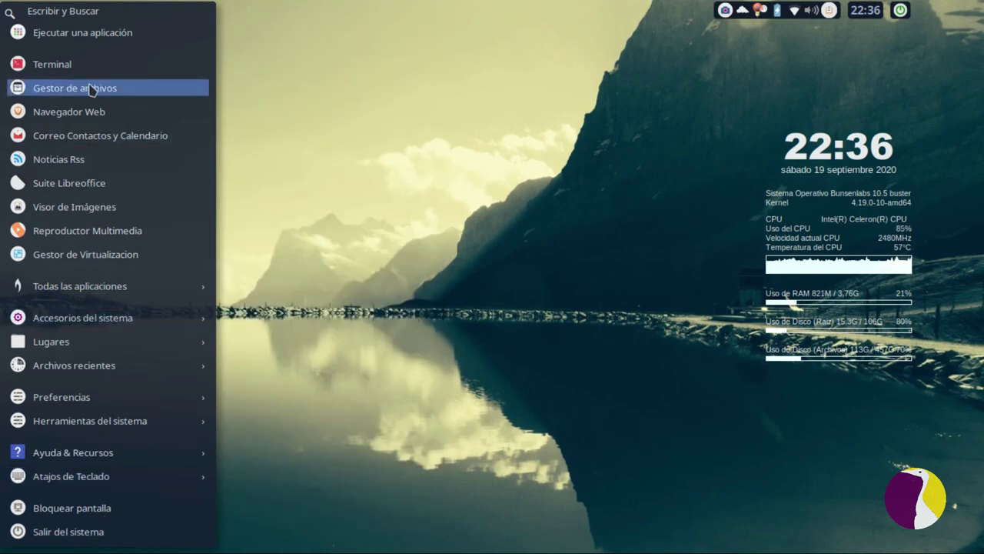
pyautogui.click(254, 261)
pyautogui.press('super')
pyautogui.click(496, 192)
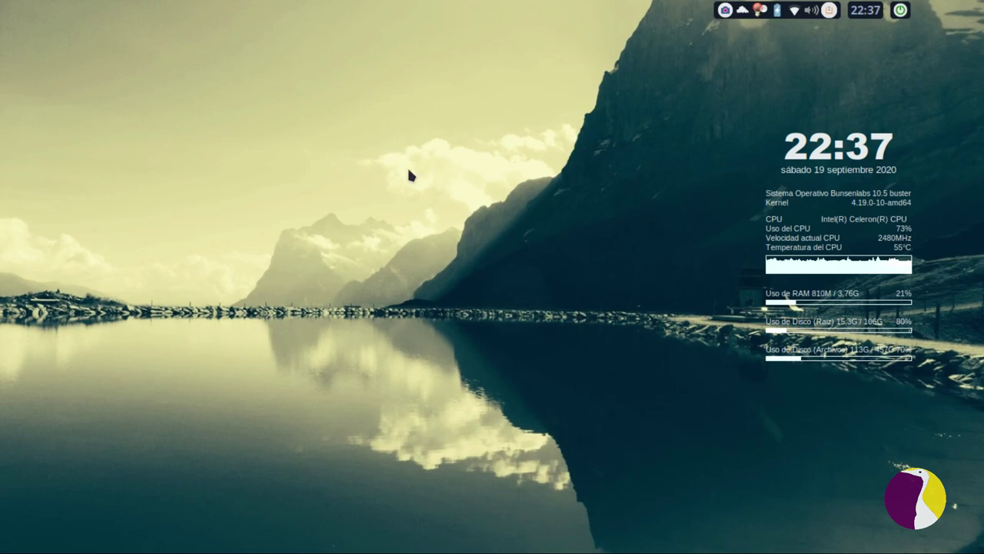
# Step: Bring up the LibreOffice Writer window from the dock and close the open windows to clear the desktop
pyautogui.click(507, 540)
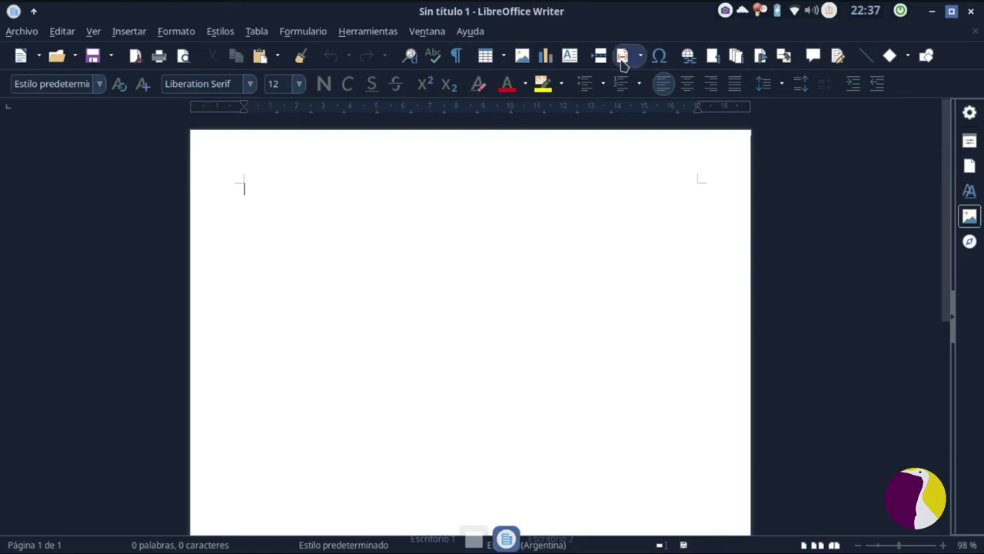
pyautogui.click(972, 11)
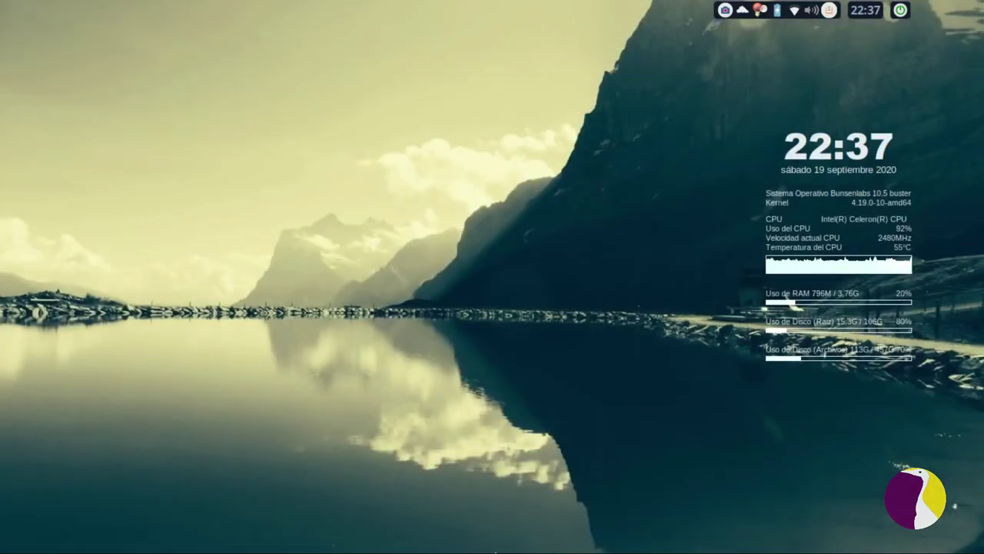
pyautogui.click(490, 539)
pyautogui.click(972, 11)
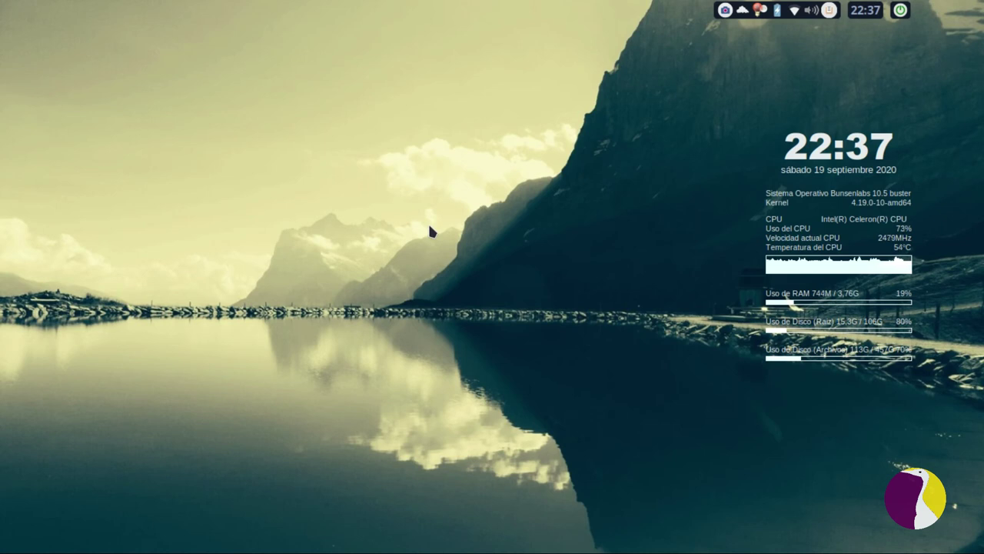
# Step: Move the selection up and down through the main menu's entries from the keyboard
pyautogui.press('super')
pyautogui.press('Up')
pyautogui.press('Up')
pyautogui.press('Up')
pyautogui.press('Up')
pyautogui.press('Up')
pyautogui.press('Up')
pyautogui.press('Up')
pyautogui.press('Up')
pyautogui.press('Up')
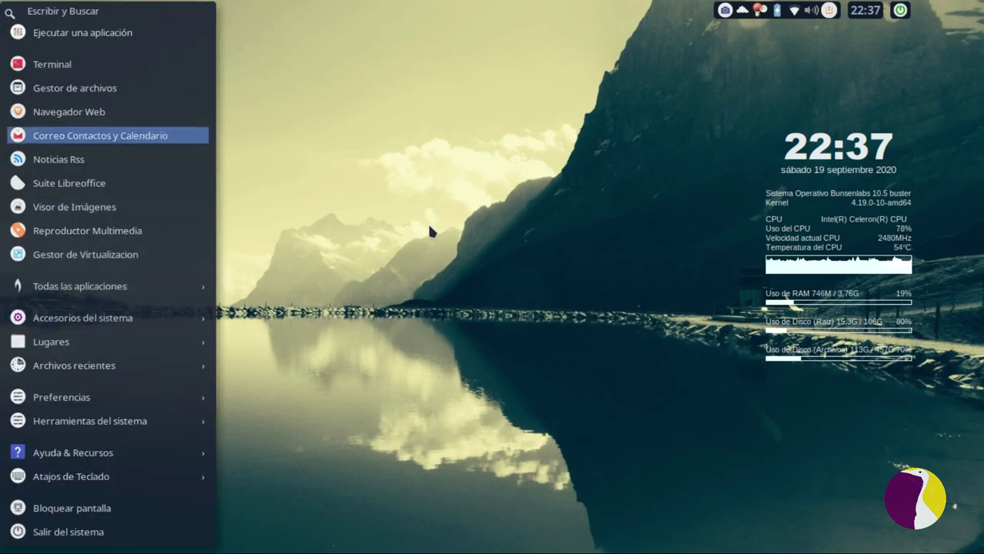
pyautogui.press('Down')
pyautogui.press('Down')
# Step: Launch Geany and the Liferea feed reader by searching the main menu for geany and liferea
pyautogui.write('geany')
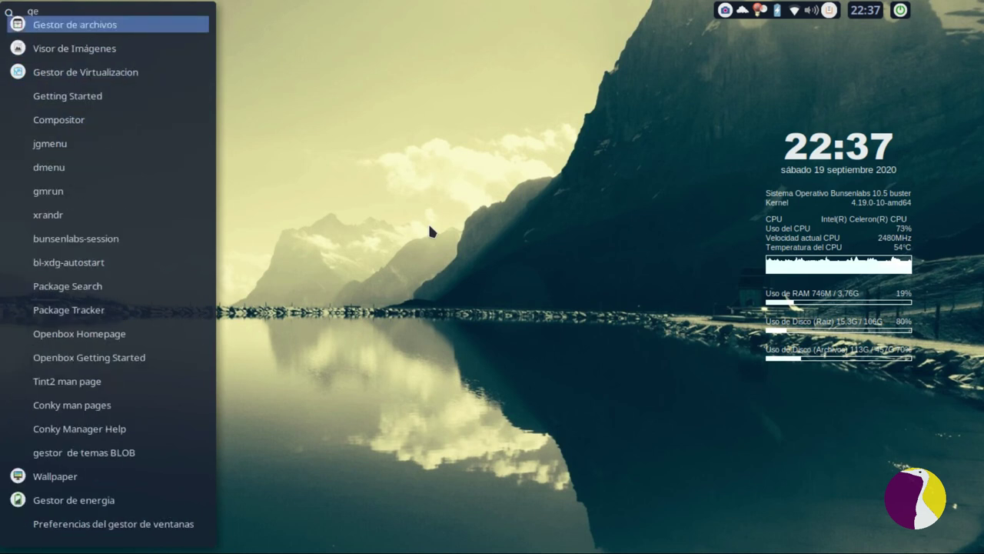
pyautogui.press('Return')
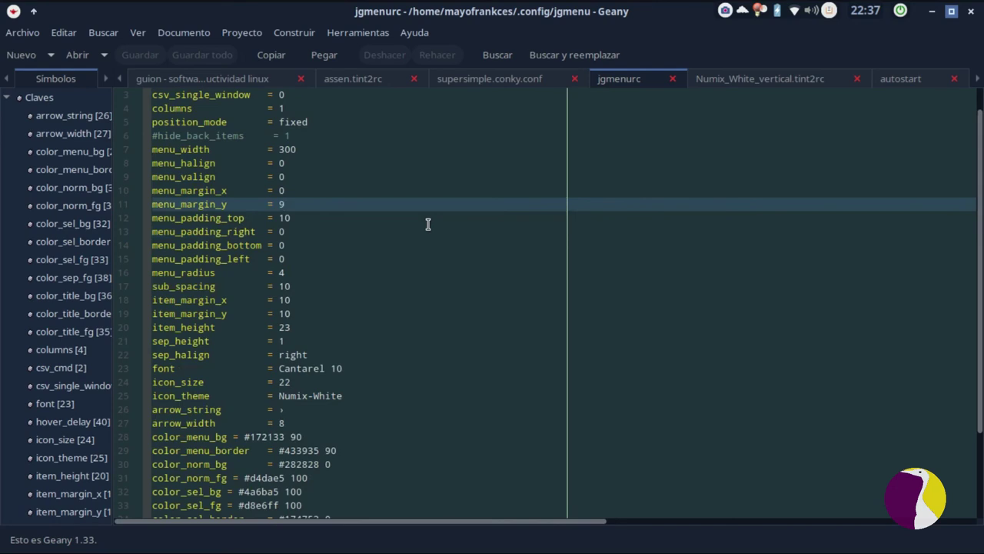
pyautogui.press('super')
pyautogui.write('rss')
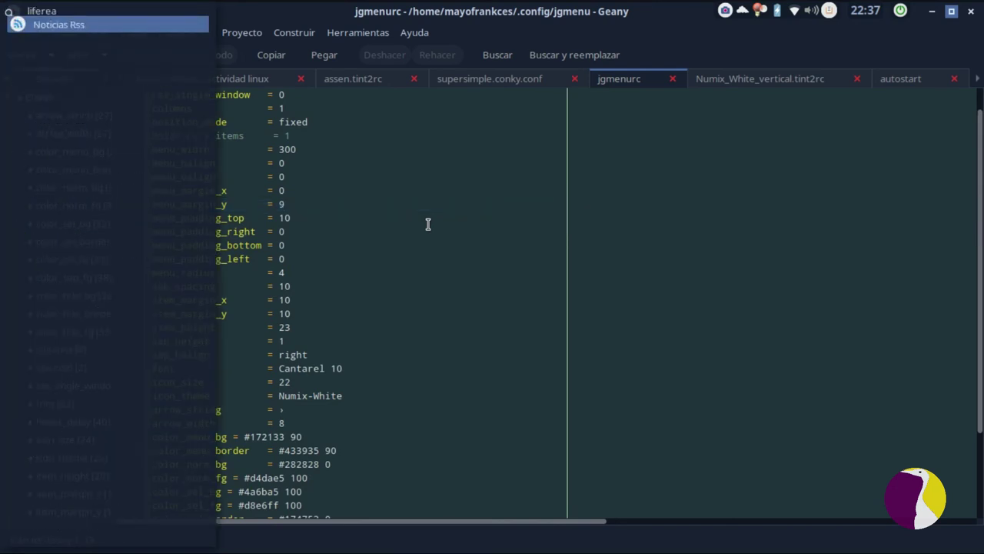
pyautogui.press('Escape')
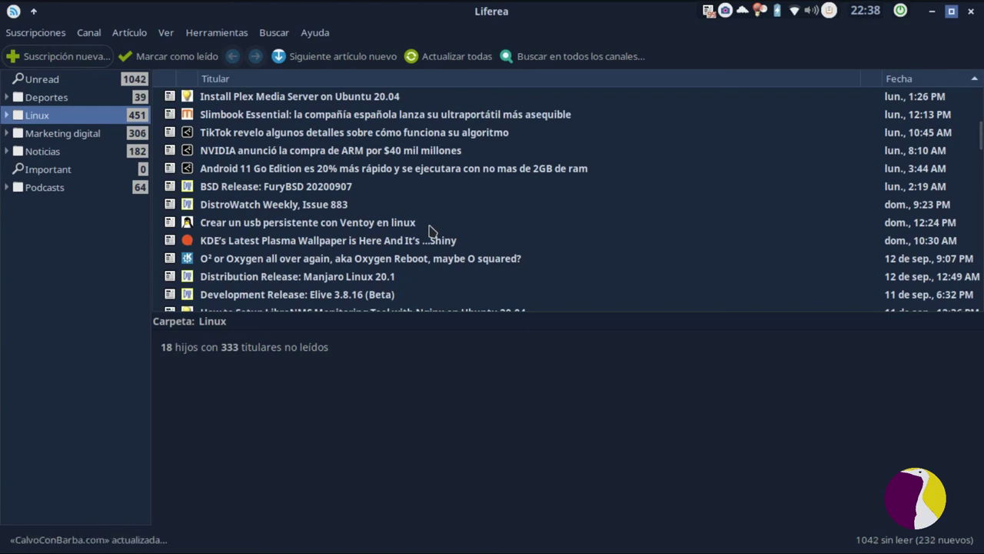
# Step: Tile the Liferea window to the left half of the screen and the Geany window to the right half
pyautogui.press('super')
pyautogui.press('super')
pyautogui.press('super')
pyautogui.press('super')
pyautogui.press('super+Left')
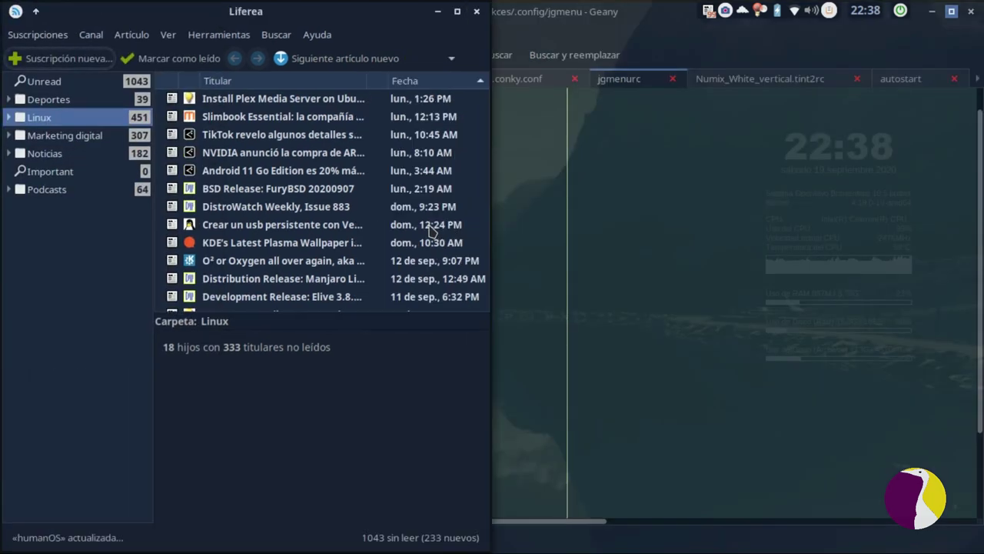
pyautogui.hotkey('alt', 'Tab')
pyautogui.press('super+Right')
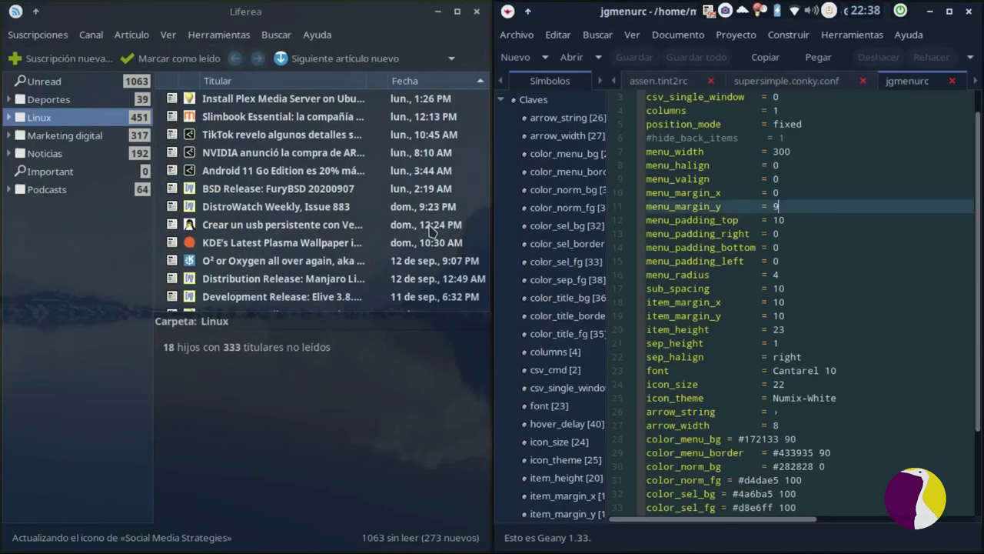
# Step: Resize the Geany window across the screen over Liferea and maximize it
pyautogui.hotkey('alt', 'Tab')
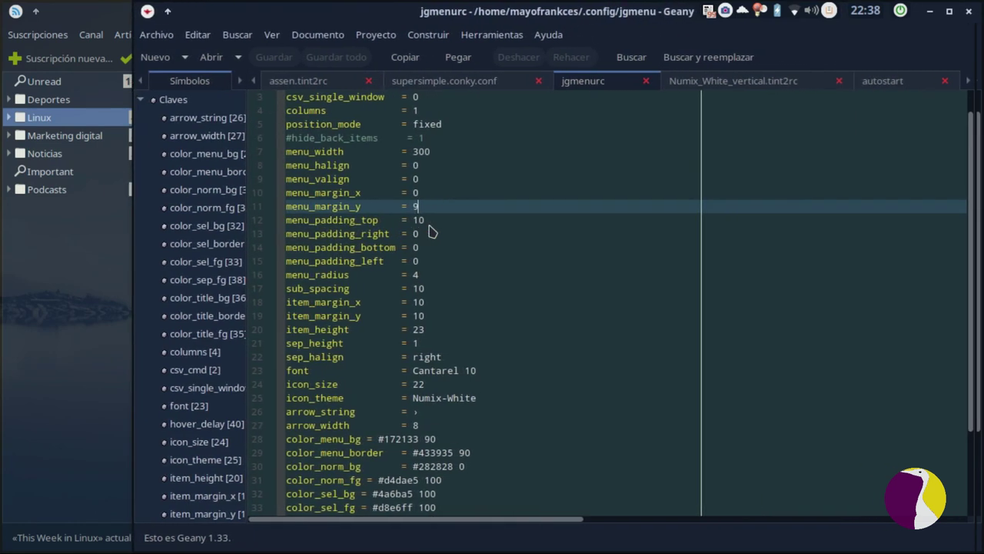
pyautogui.press('Down')
pyautogui.press('Home')
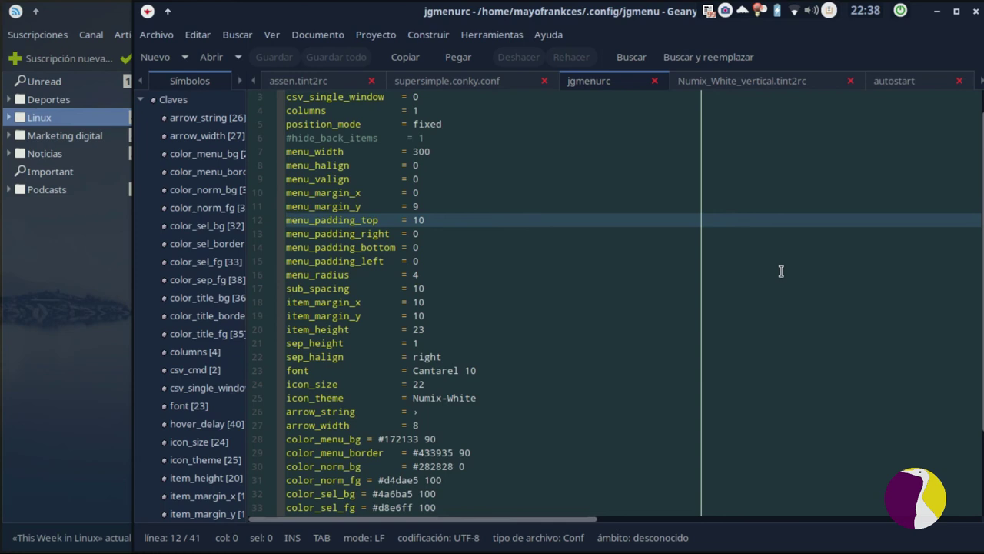
pyautogui.press('super+Up')
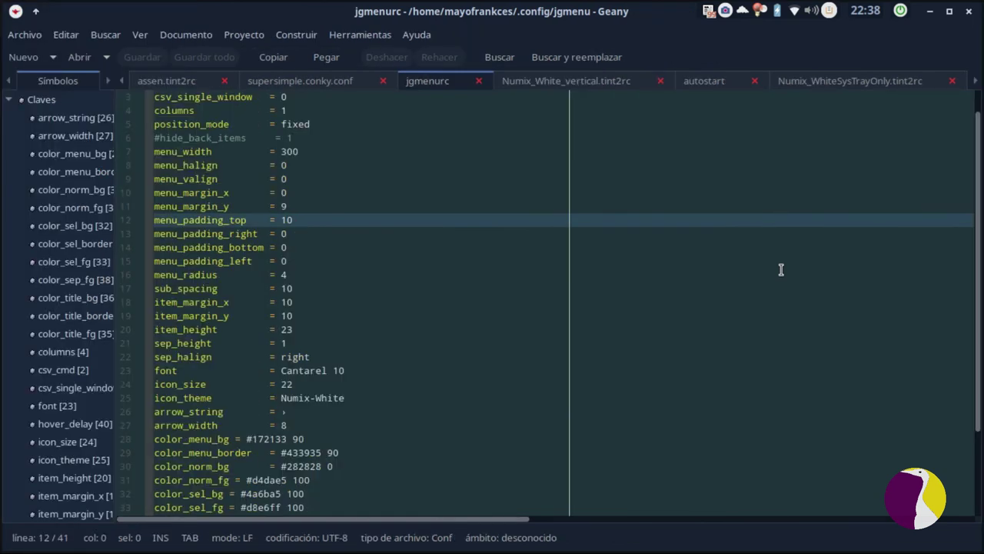
pyautogui.press('super+Down')
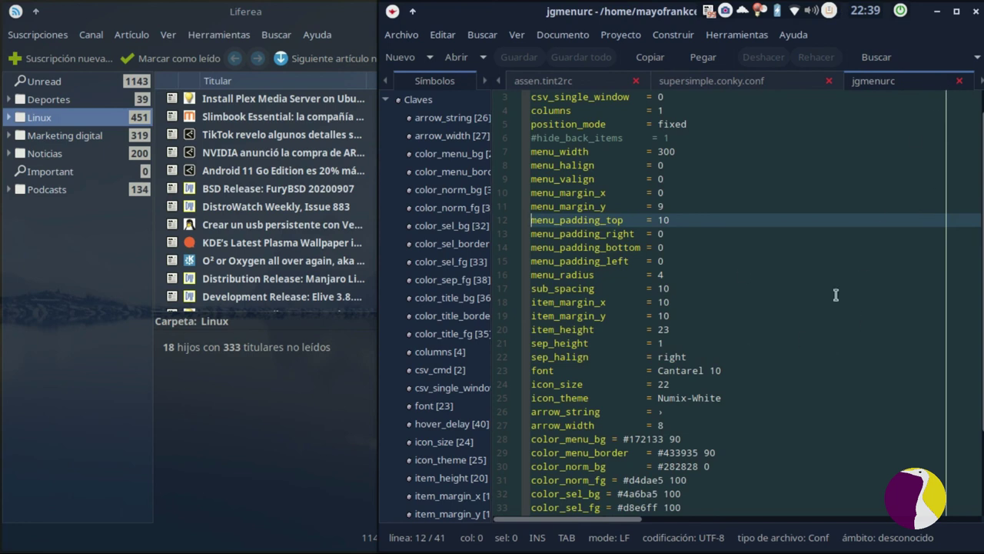
pyautogui.click(956, 10)
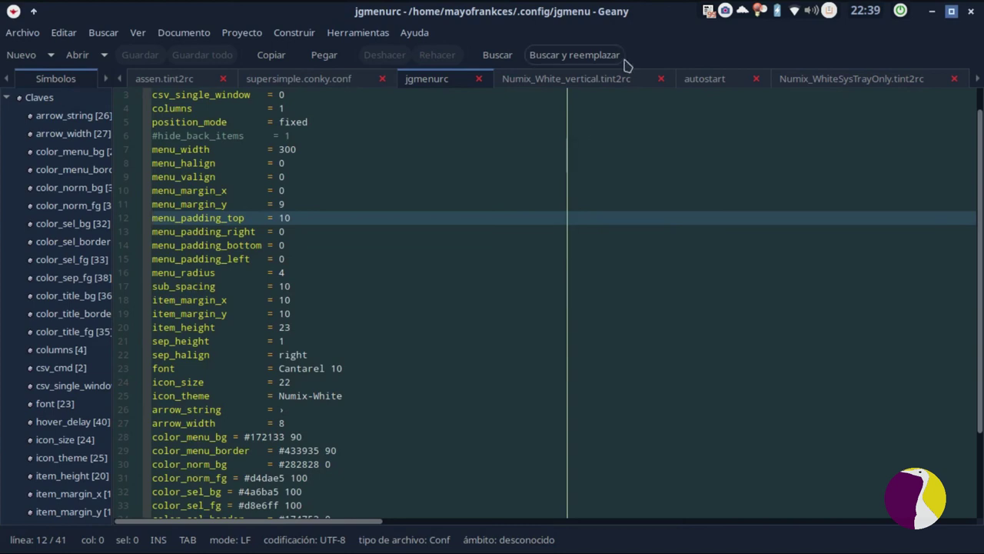
# Step: Minimize and restore the maximized Geany window, and close both Geany and Liferea to clear the desktop
pyautogui.click(935, 8)
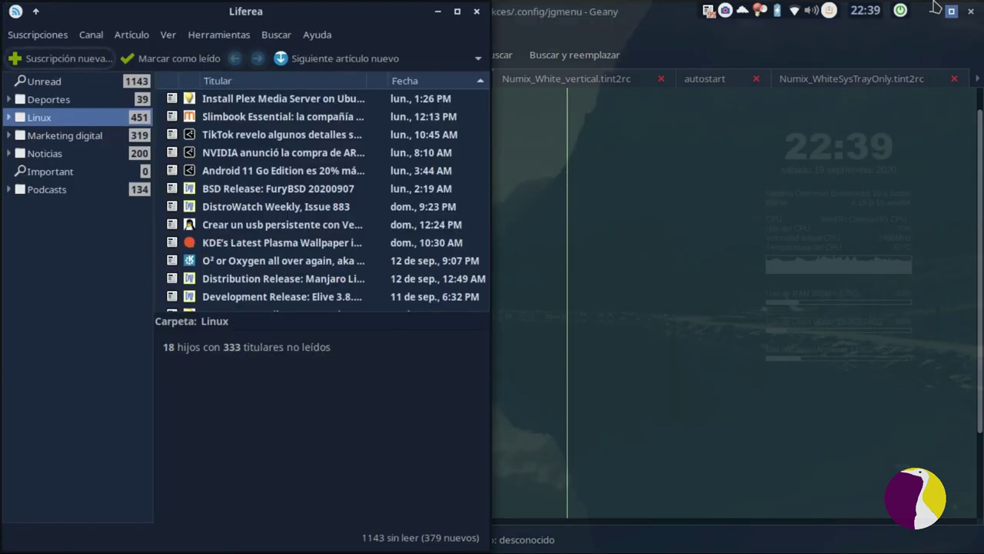
pyautogui.click(935, 8)
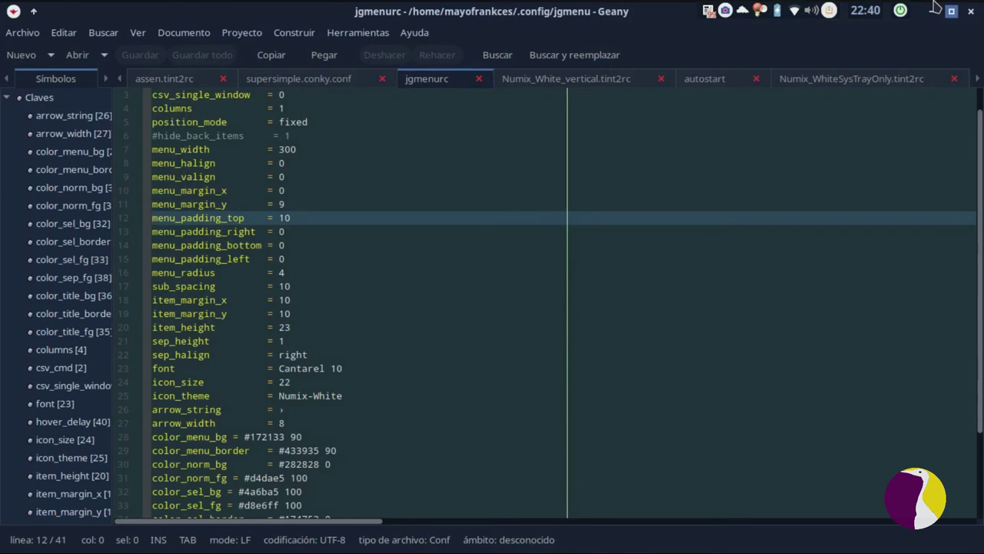
pyautogui.click(936, 8)
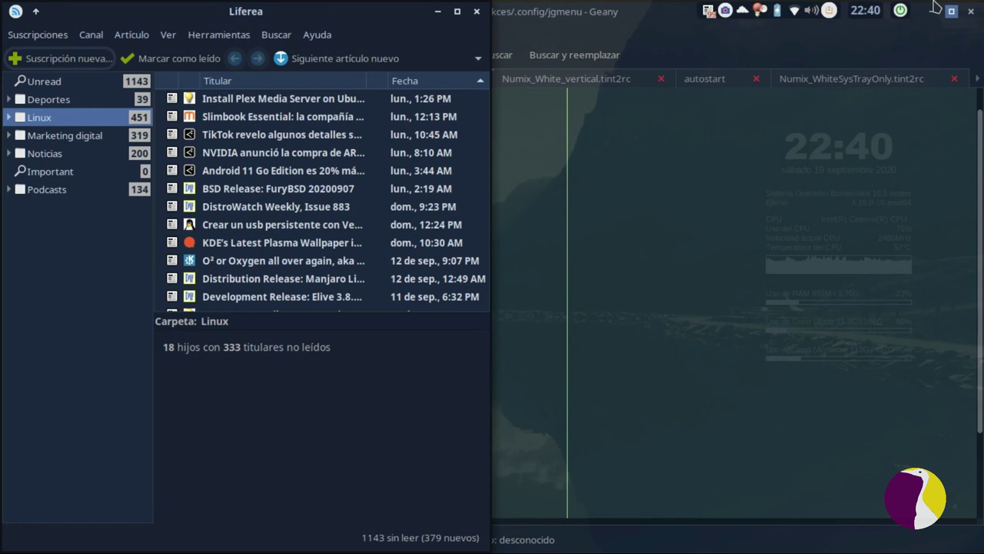
pyautogui.hotkey('alt', 'F4')
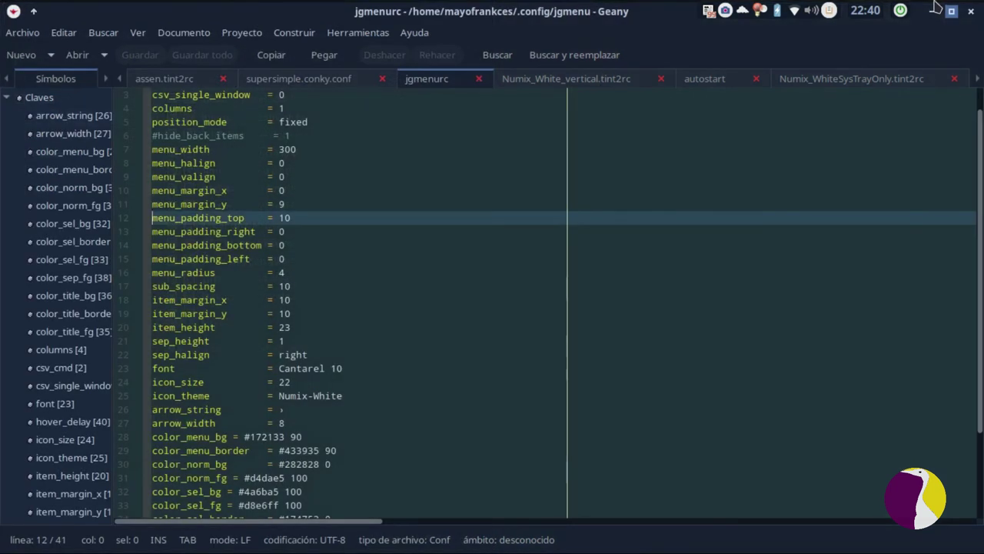
pyautogui.click(972, 12)
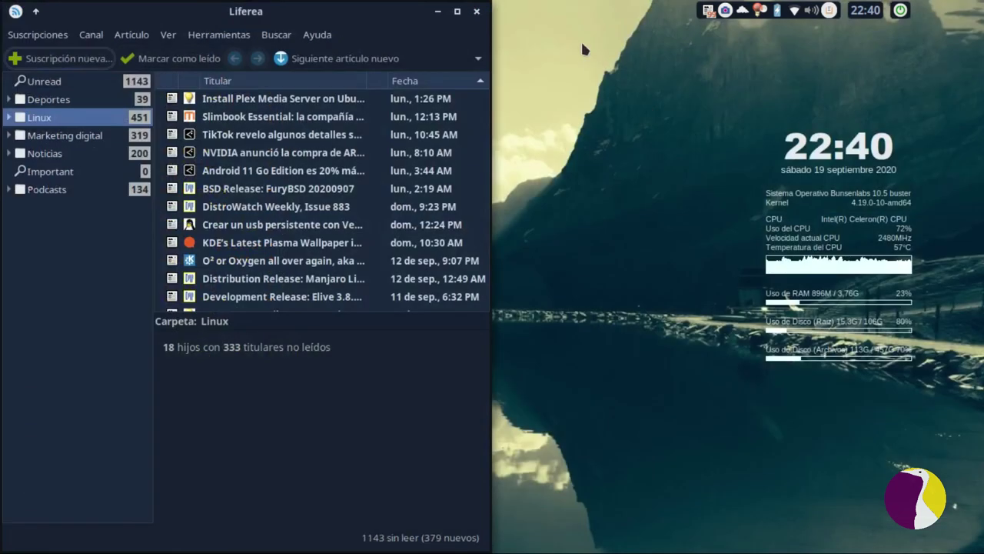
pyautogui.click(480, 12)
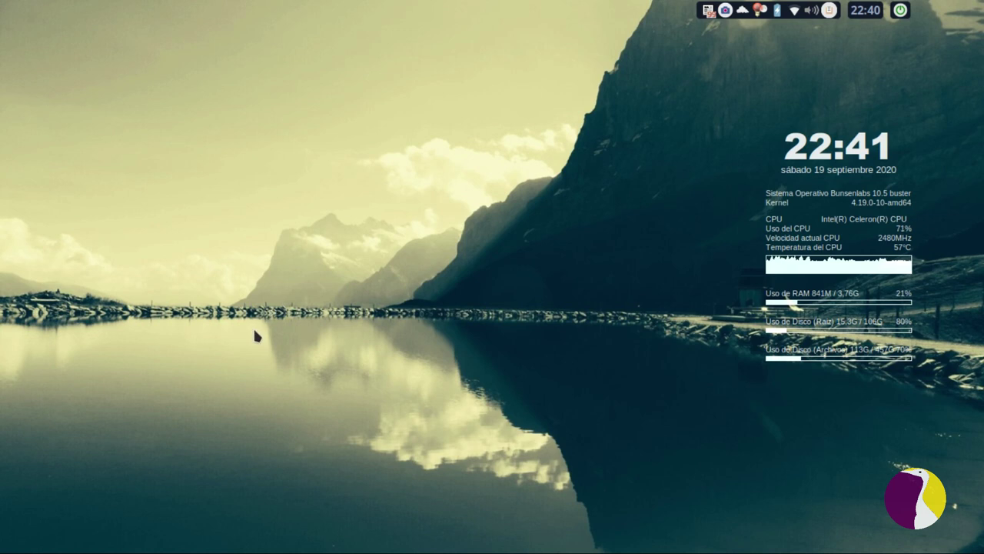
# Step: Open the BLOB themes manager from the main menu's system accessories (Accesorios del sistema)
pyautogui.press('super')
pyautogui.moveTo(144, 369)
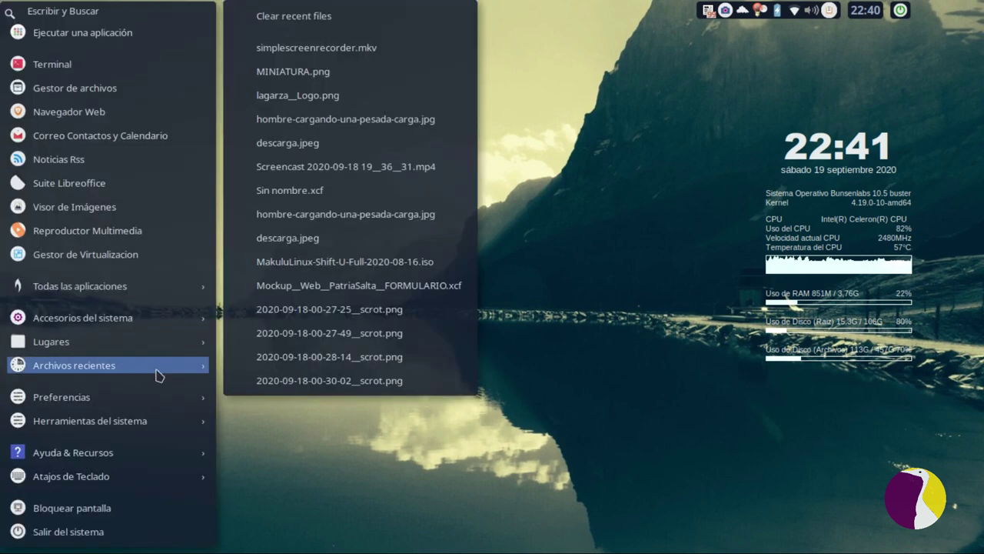
pyautogui.moveTo(142, 323)
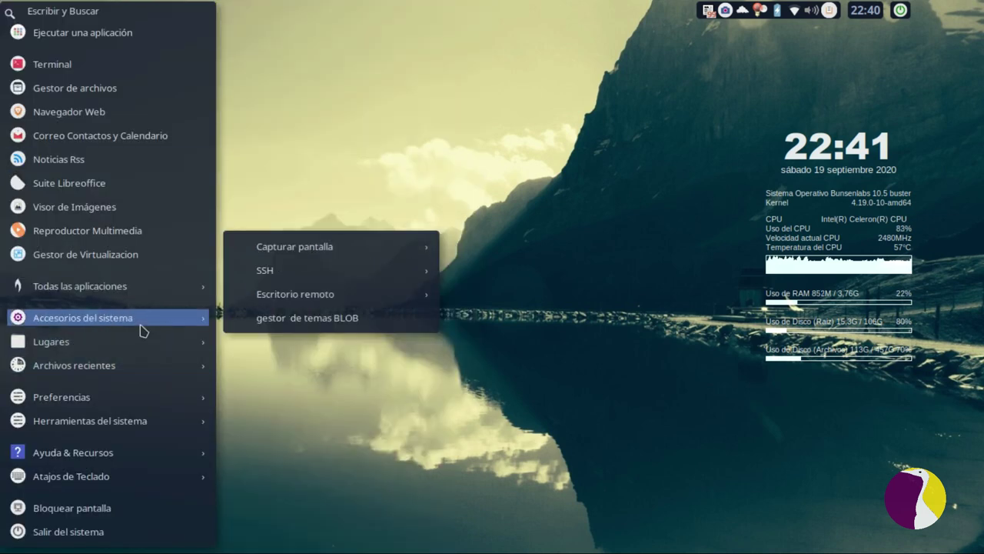
pyautogui.click(288, 319)
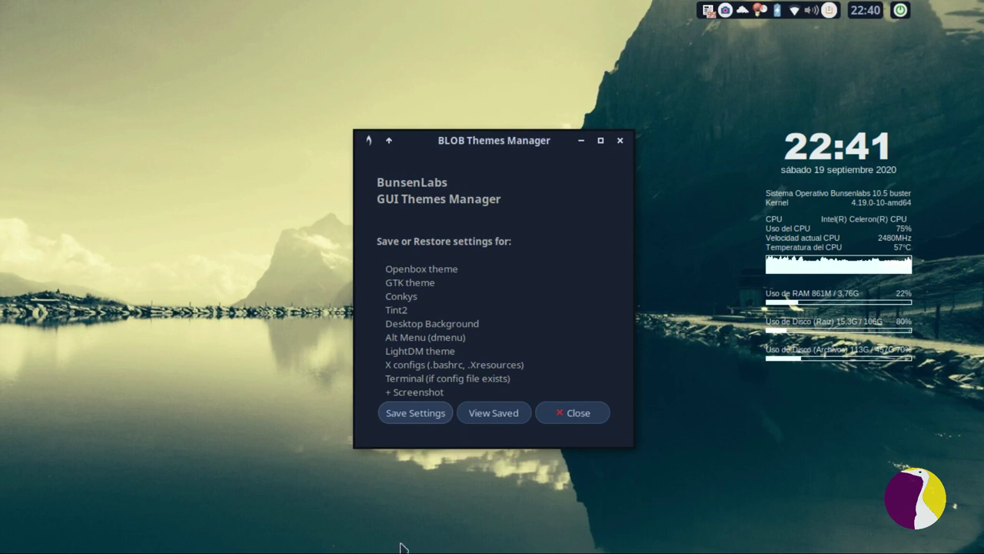
# Step: Save the current desktop settings as a new theme collection named Numix_LGR
pyautogui.click(417, 420)
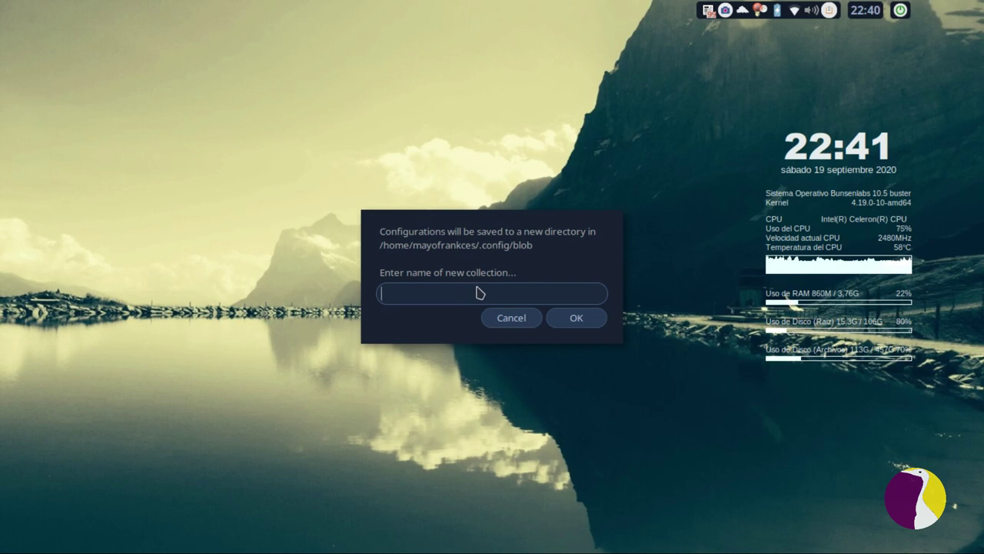
pyautogui.write('umix')
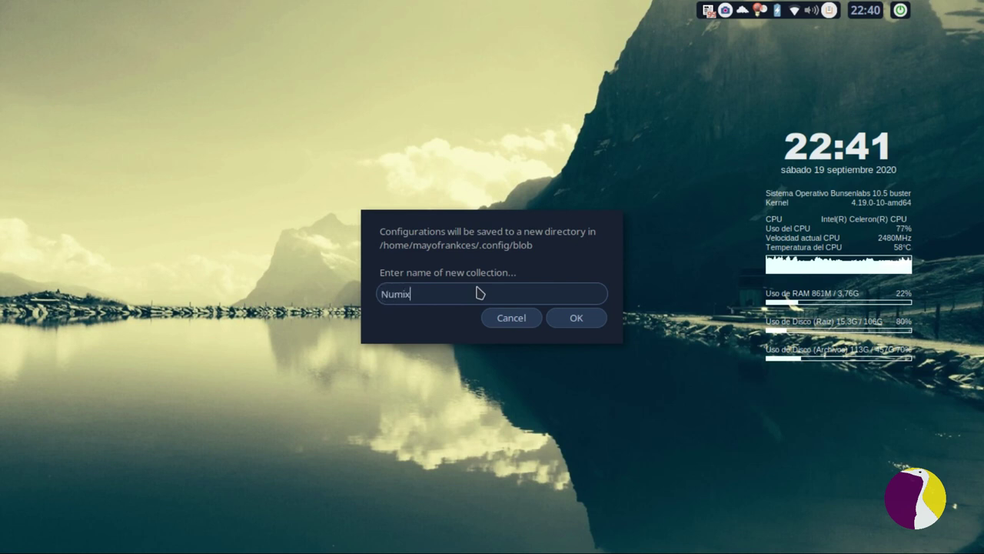
pyautogui.write('_LGR')
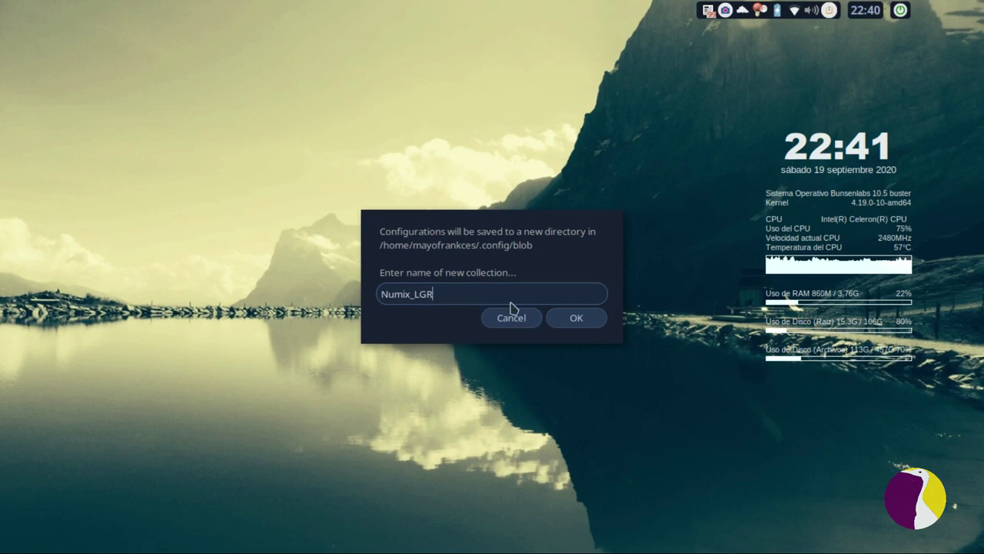
pyautogui.click(577, 322)
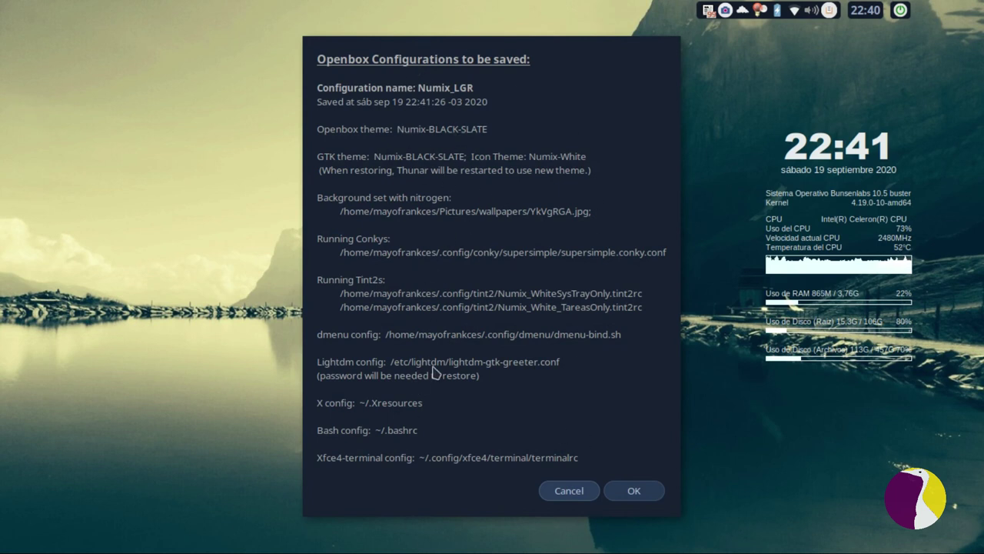
pyautogui.click(634, 491)
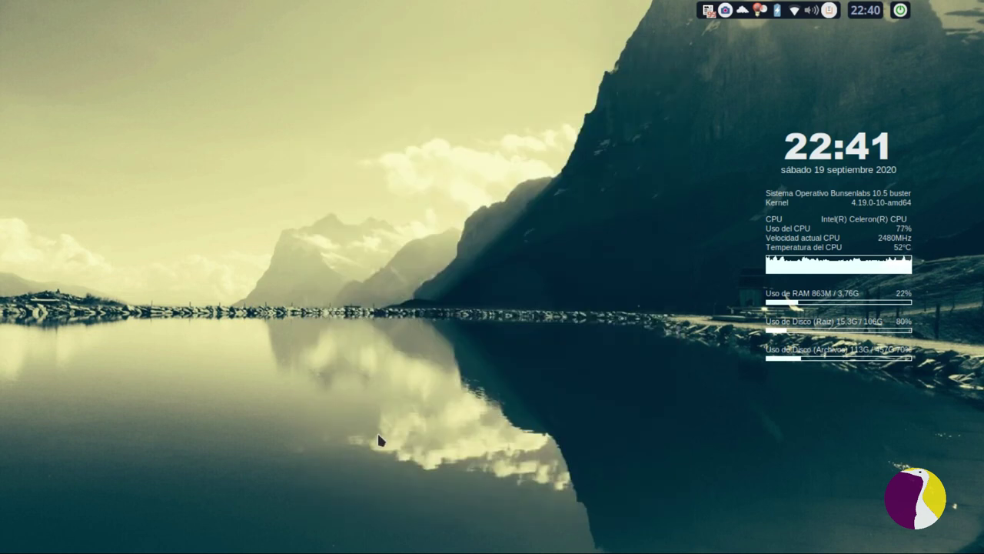
# Step: Show the main menu expanded through Todas las aplicaciones to the Accesorios application list, and close it
pyautogui.press('super')
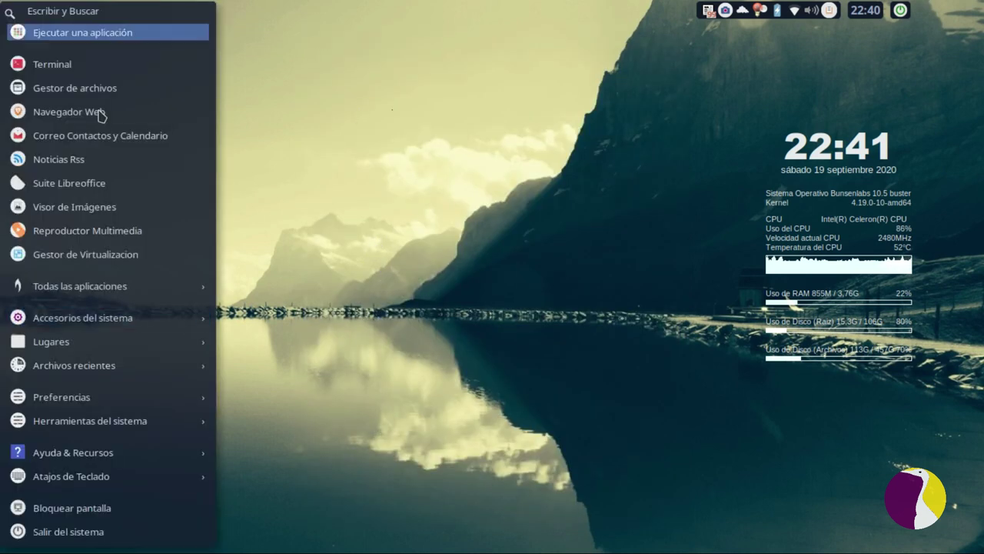
pyautogui.press('Down')
pyautogui.press('Down')
pyautogui.press('Down')
pyautogui.press('Down')
pyautogui.press('Down')
pyautogui.press('Down')
pyautogui.press('Down')
pyautogui.press('Down')
pyautogui.press('Down')
pyautogui.press('Down')
pyautogui.press('Down')
pyautogui.press('Right')
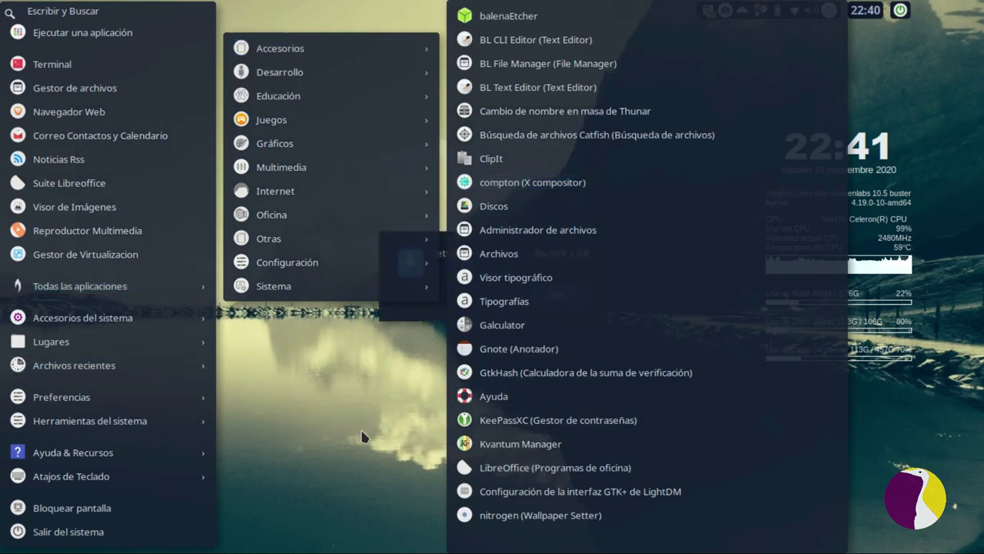
pyautogui.click(360, 419)
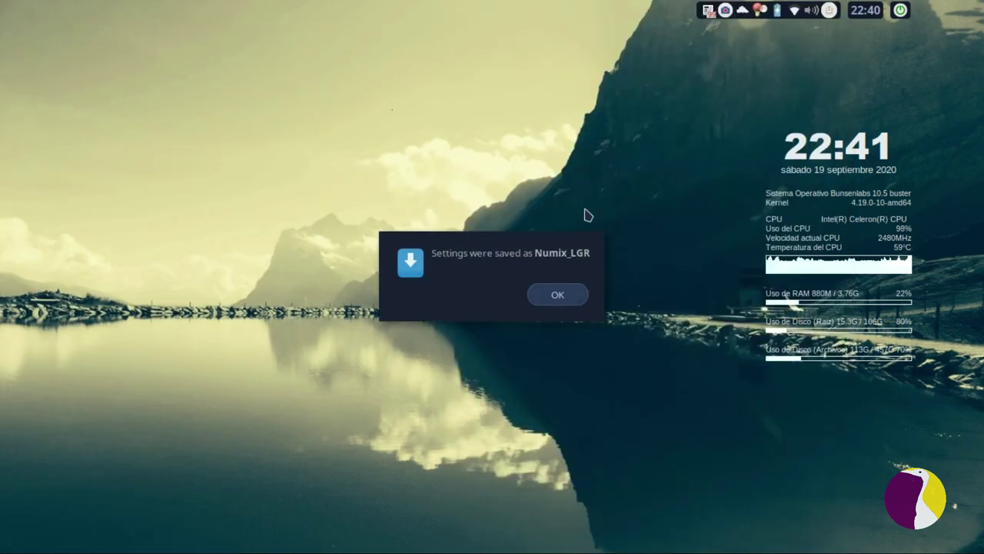
# Step: Look through the saved theme configurations and their preview screenshots, and quit the themes manager
pyautogui.click(560, 298)
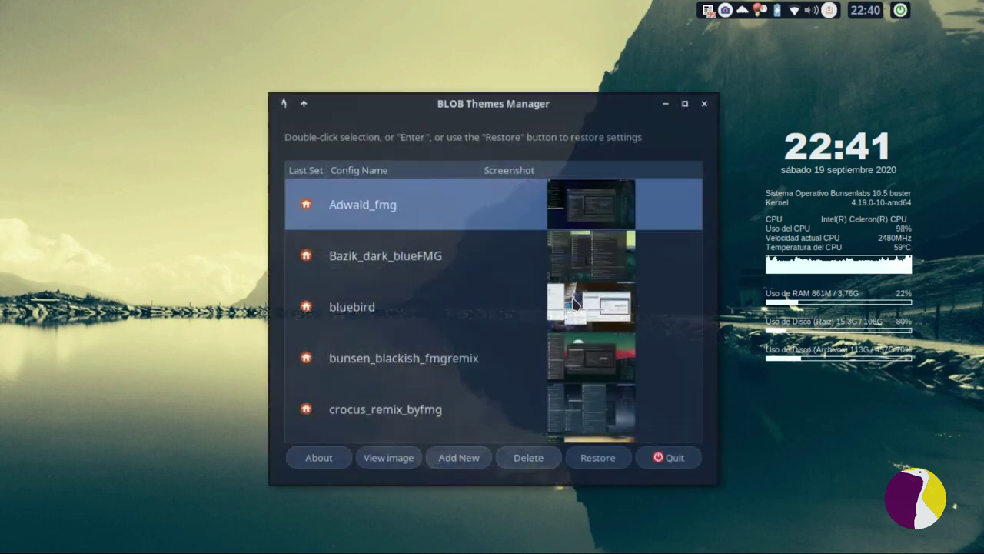
pyautogui.scroll(-10, 578, 267)
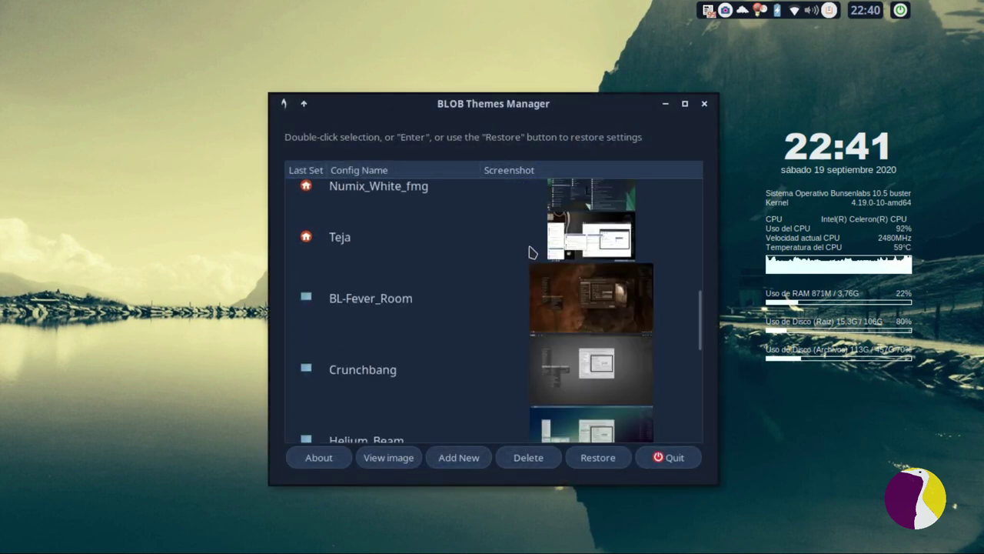
pyautogui.scroll(-2, 517, 276)
pyautogui.scroll(1, 512, 273)
pyautogui.scroll(-1, 501, 274)
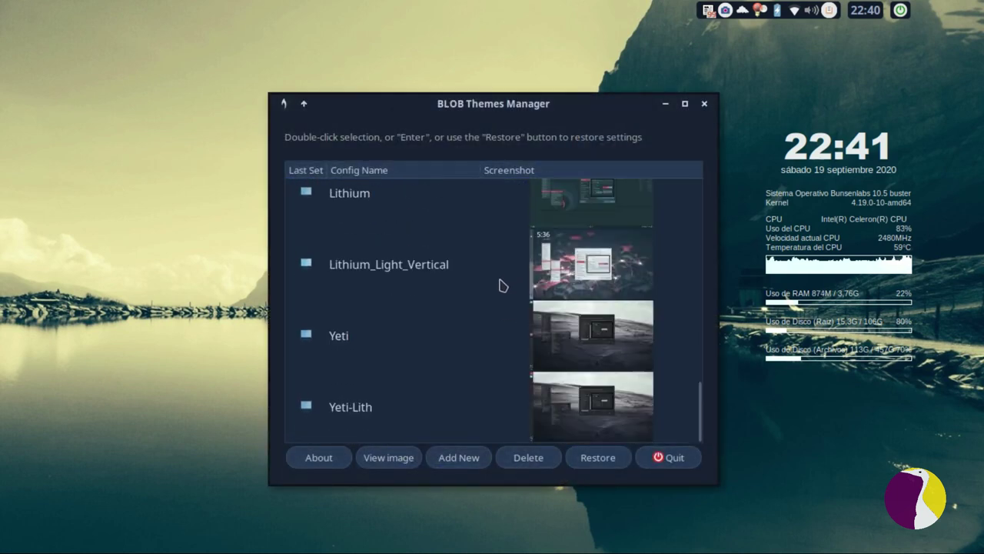
pyautogui.scroll(2, 553, 373)
pyautogui.scroll(-2, 552, 368)
pyautogui.scroll(2, 551, 363)
pyautogui.scroll(2, 551, 363)
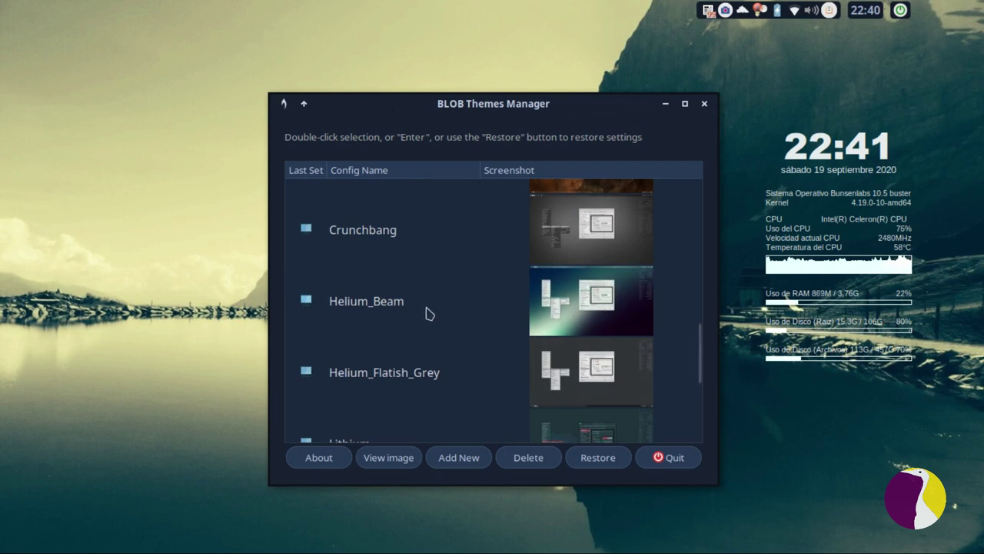
pyautogui.scroll(2, 427, 312)
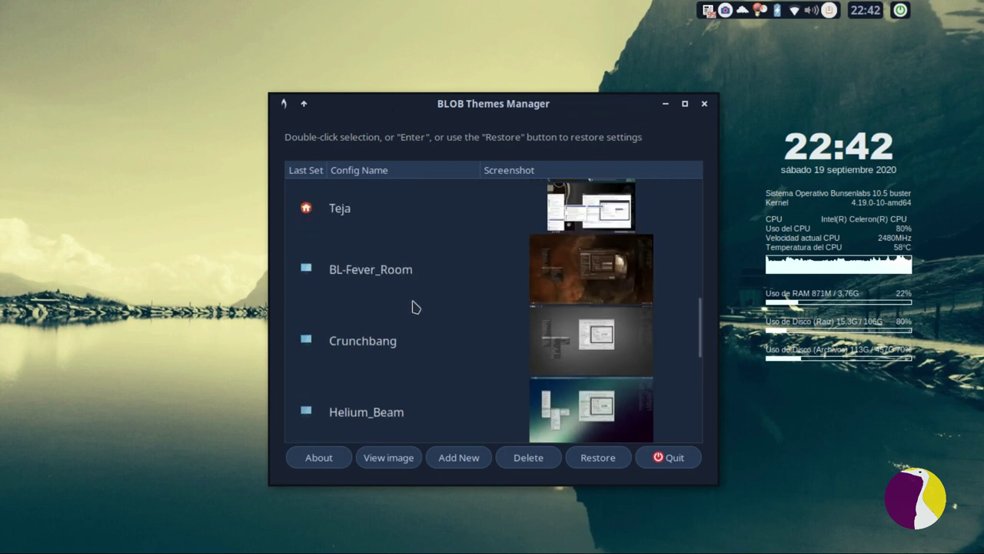
pyautogui.scroll(1, 415, 302)
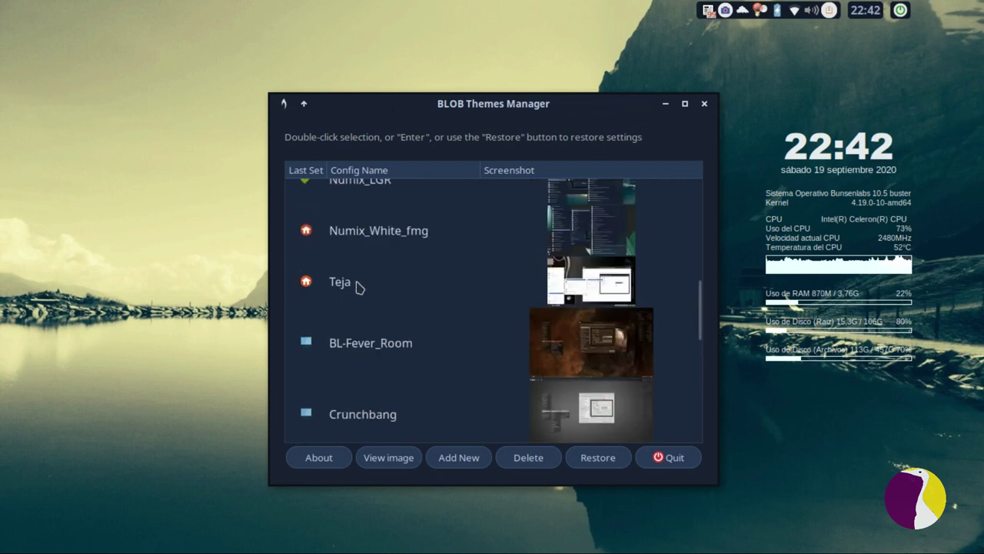
pyautogui.scroll(4, 523, 290)
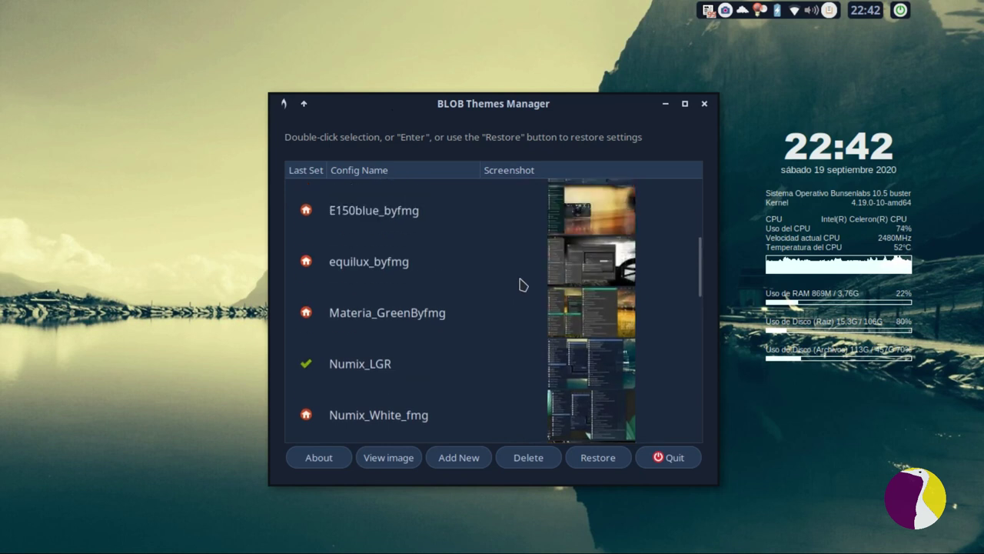
pyautogui.scroll(2, 465, 301)
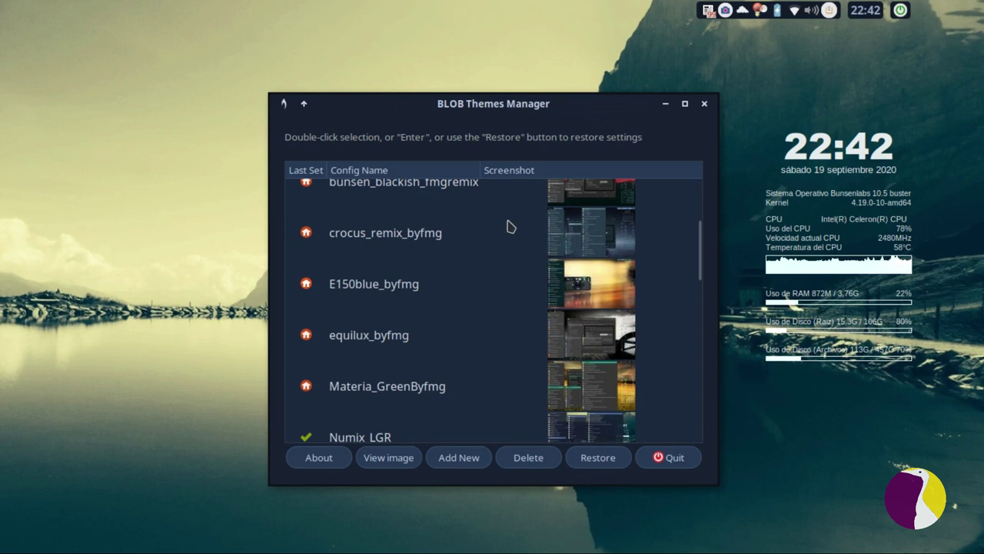
pyautogui.scroll(2, 389, 351)
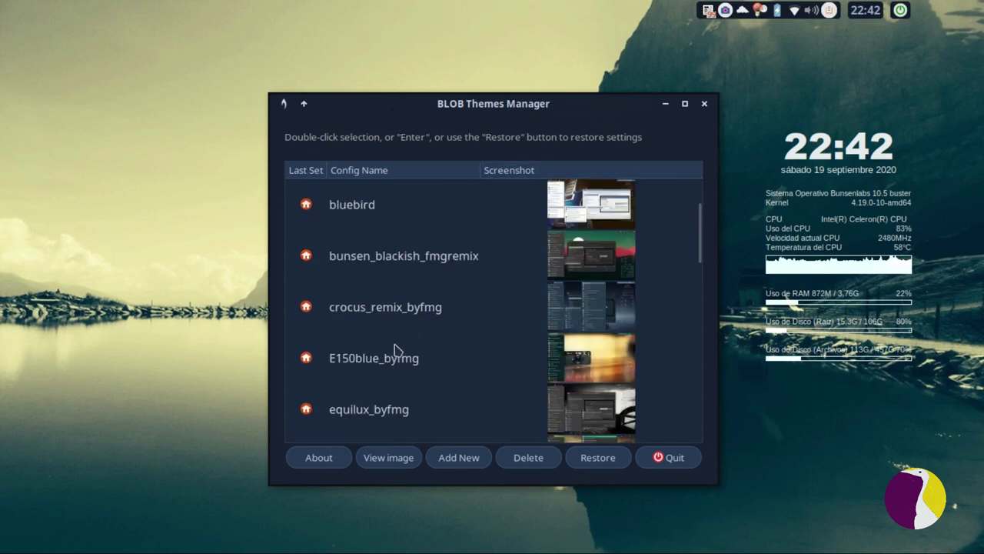
pyautogui.press('Home')
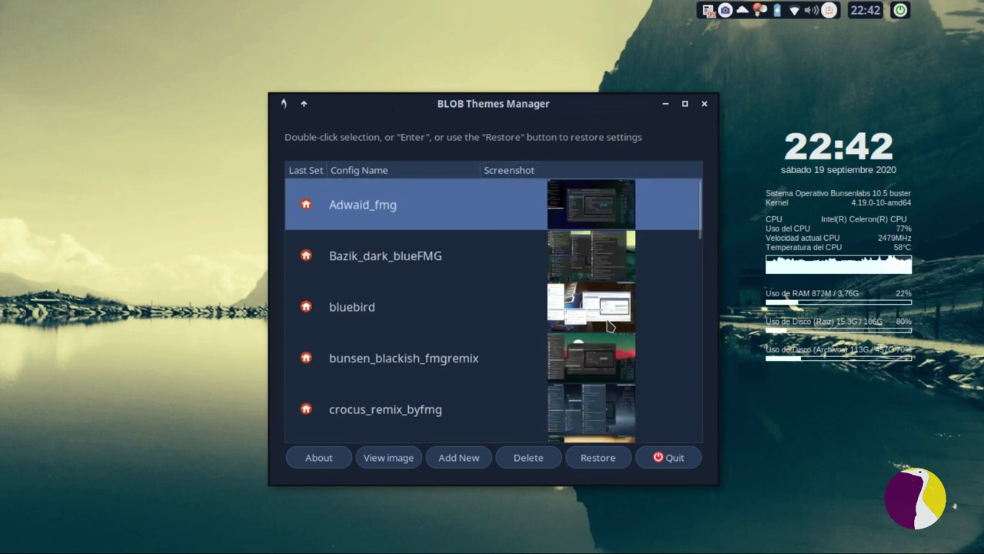
pyautogui.click(674, 463)
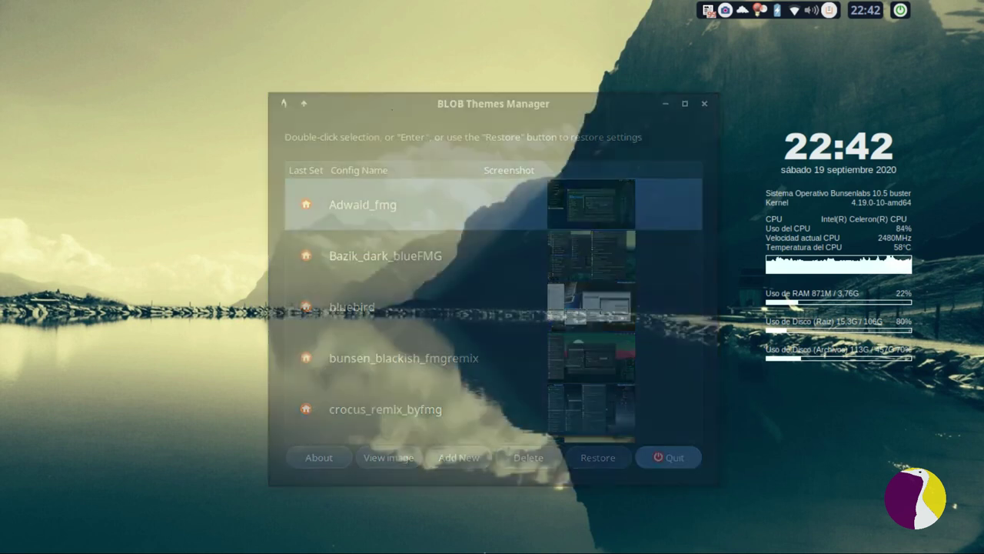